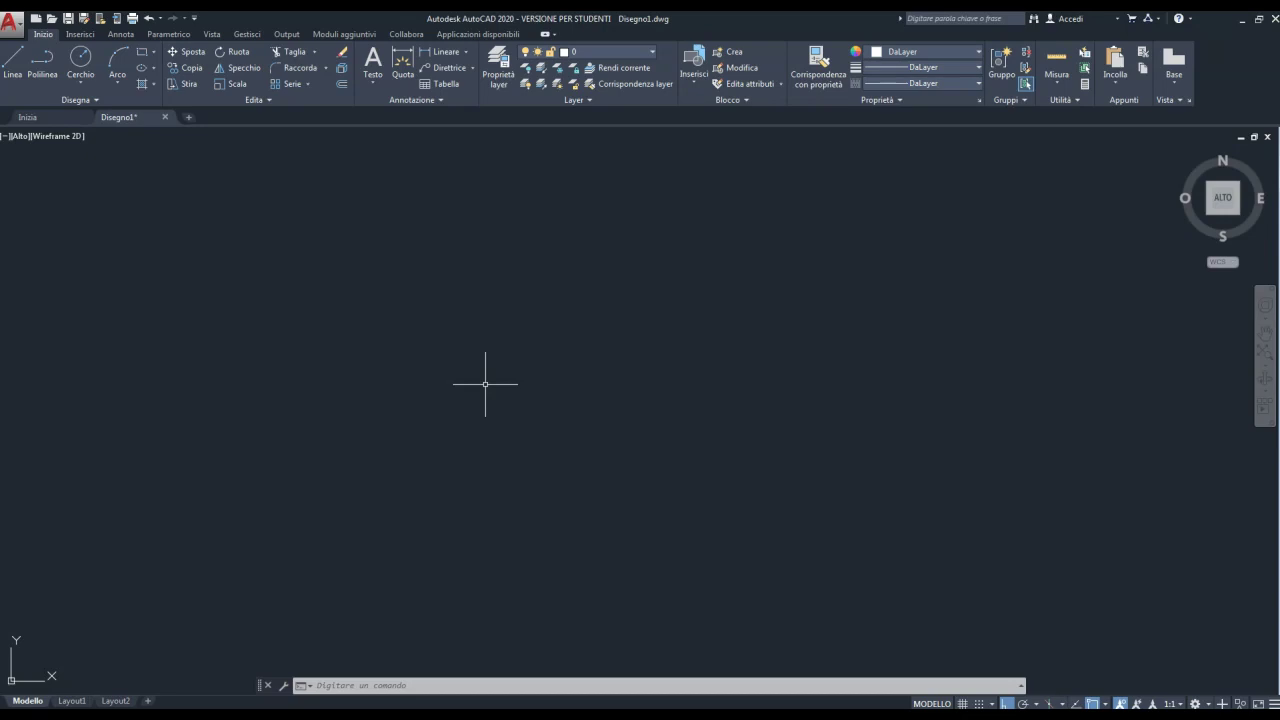
Step: Draw a trial rectangle by two corners, then select and delete it
{"action": "left_click", "coordinate": [143, 56]}
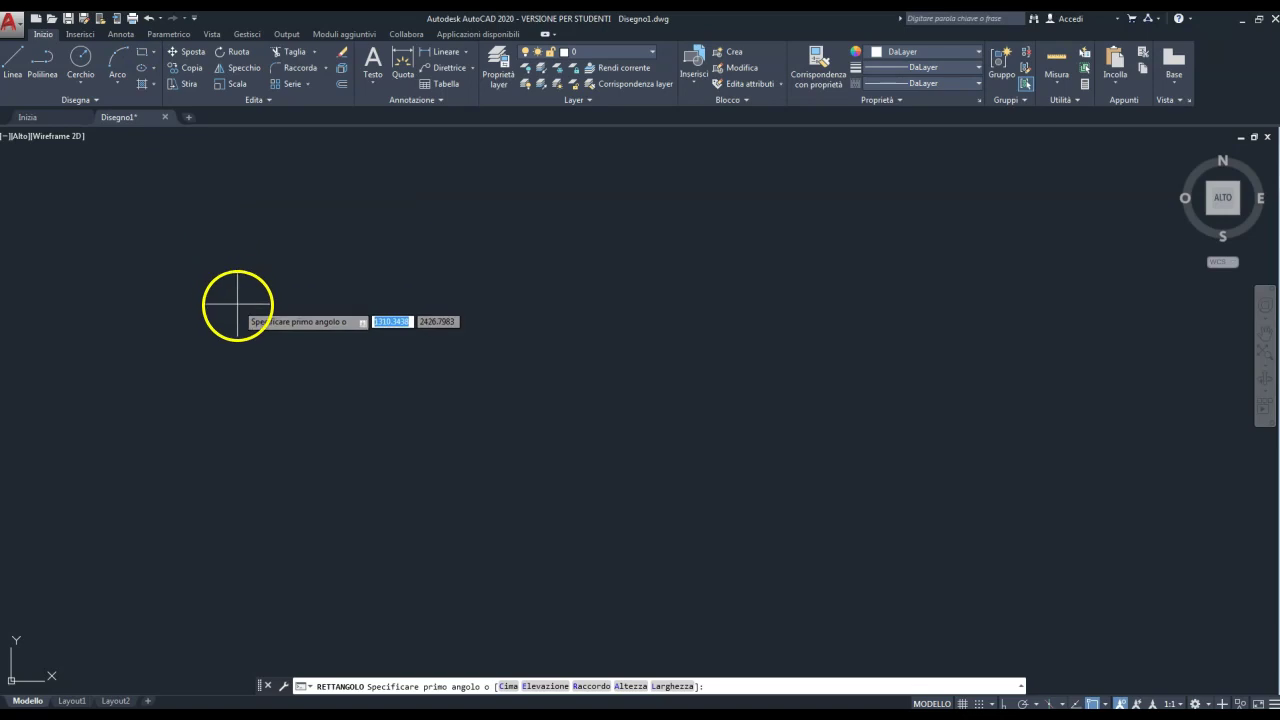
{"action": "left_click", "coordinate": [326, 271]}
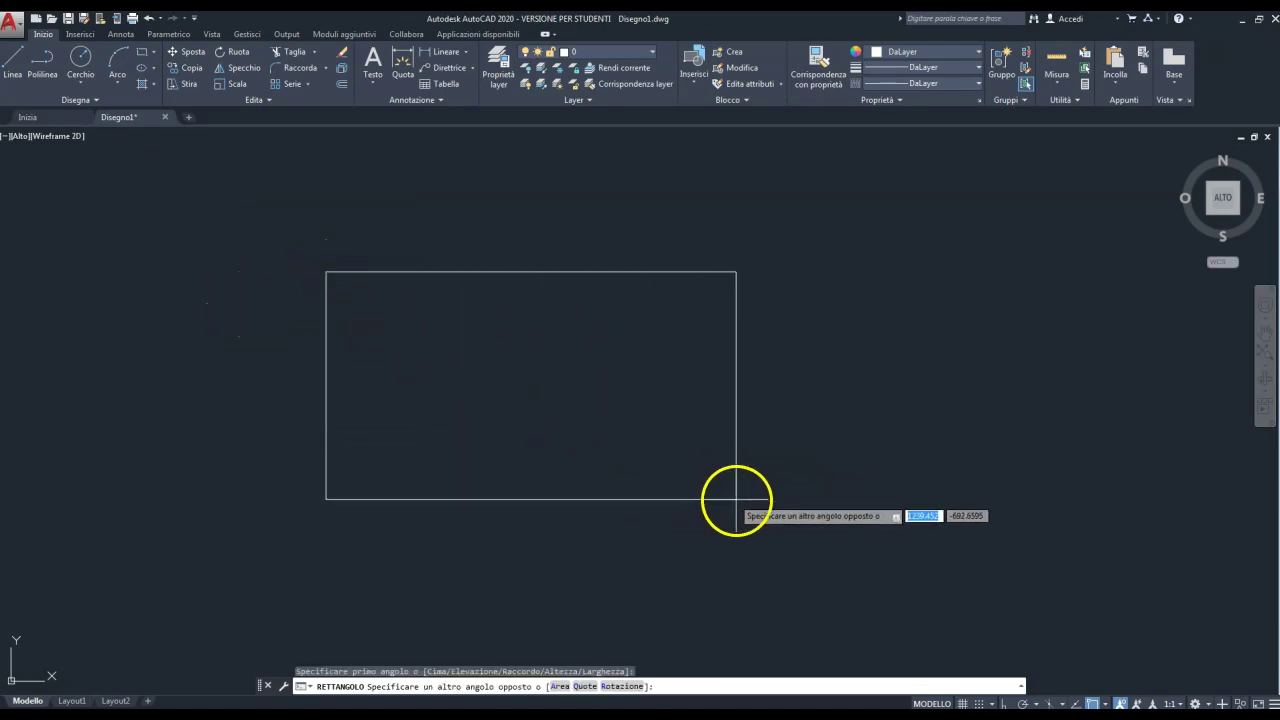
{"action": "left_click", "coordinate": [769, 555]}
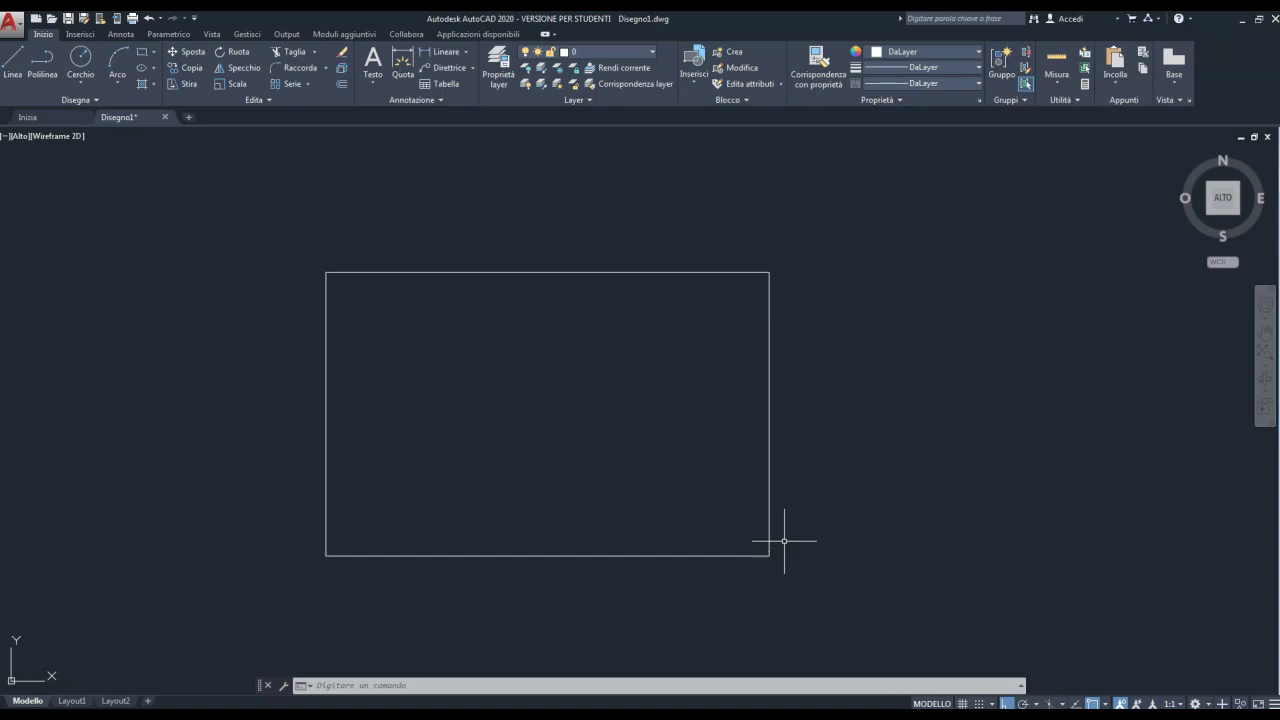
{"action": "left_click", "coordinate": [796, 423]}
{"action": "left_click", "coordinate": [709, 443]}
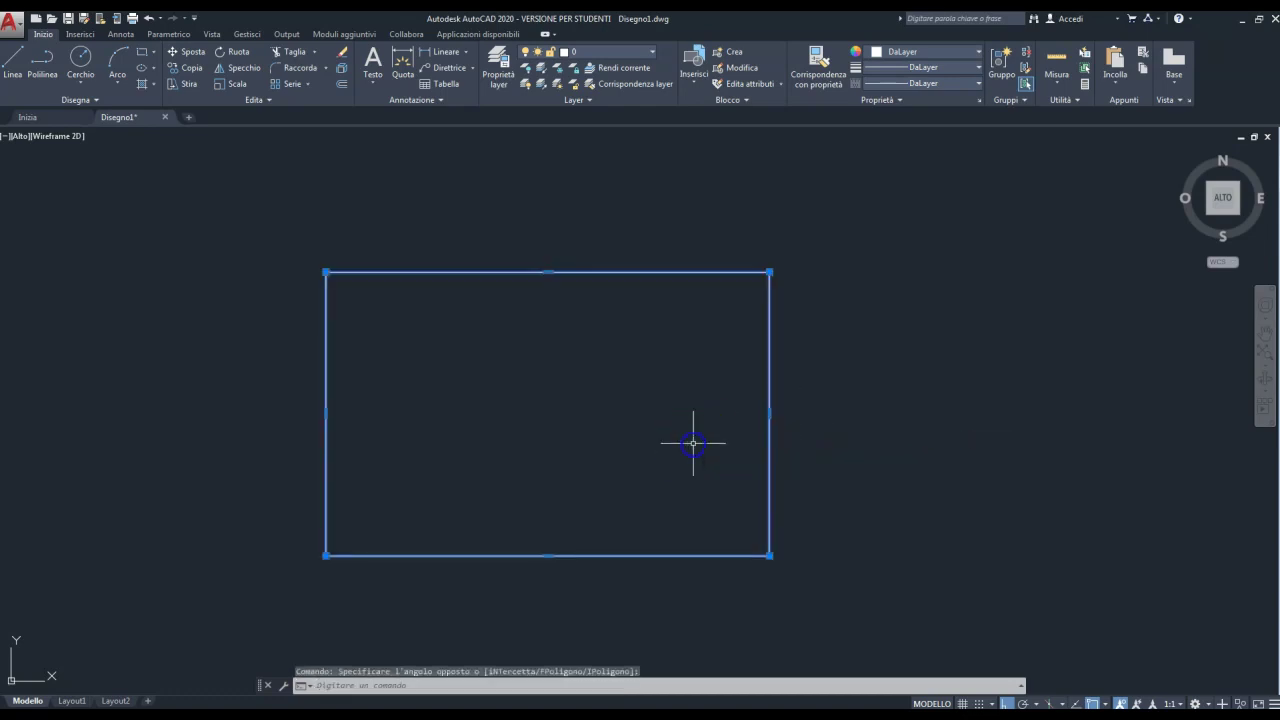
{"action": "key", "text": "Delete"}
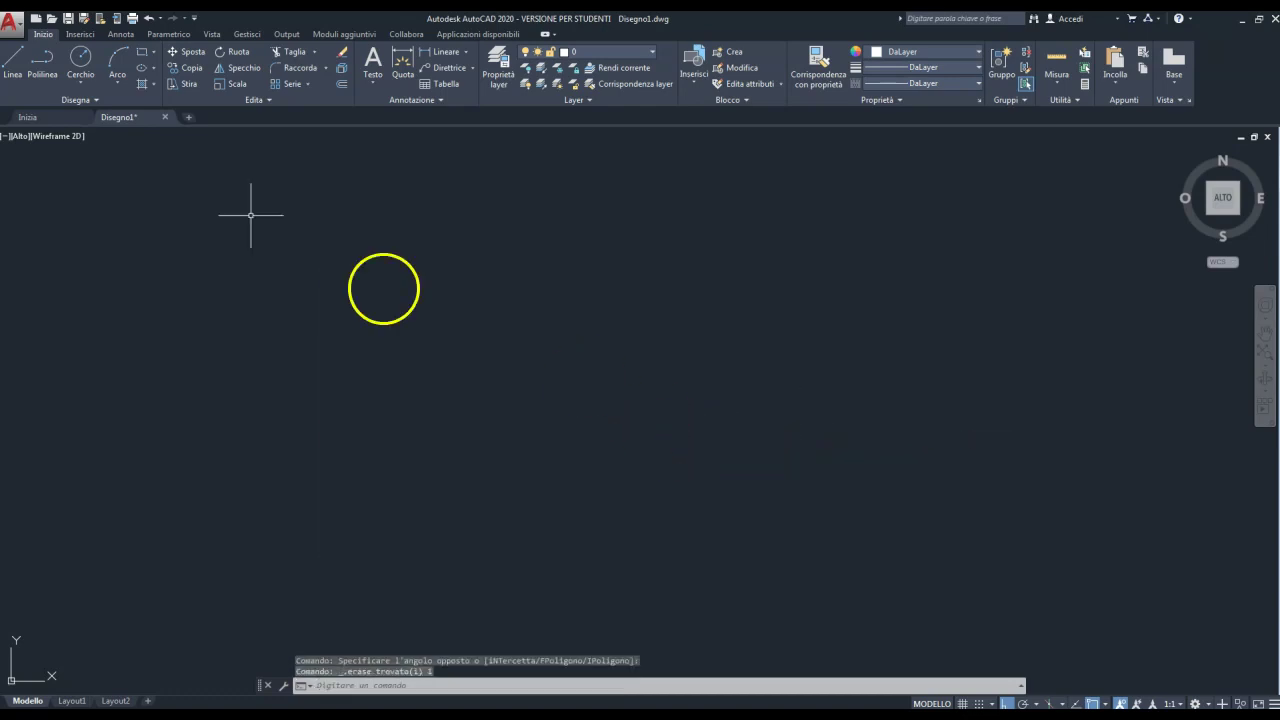
Step: Draw a 400 × 250 rectangle from a picked first corner using the Q dimensions option
{"action": "left_click", "coordinate": [140, 51]}
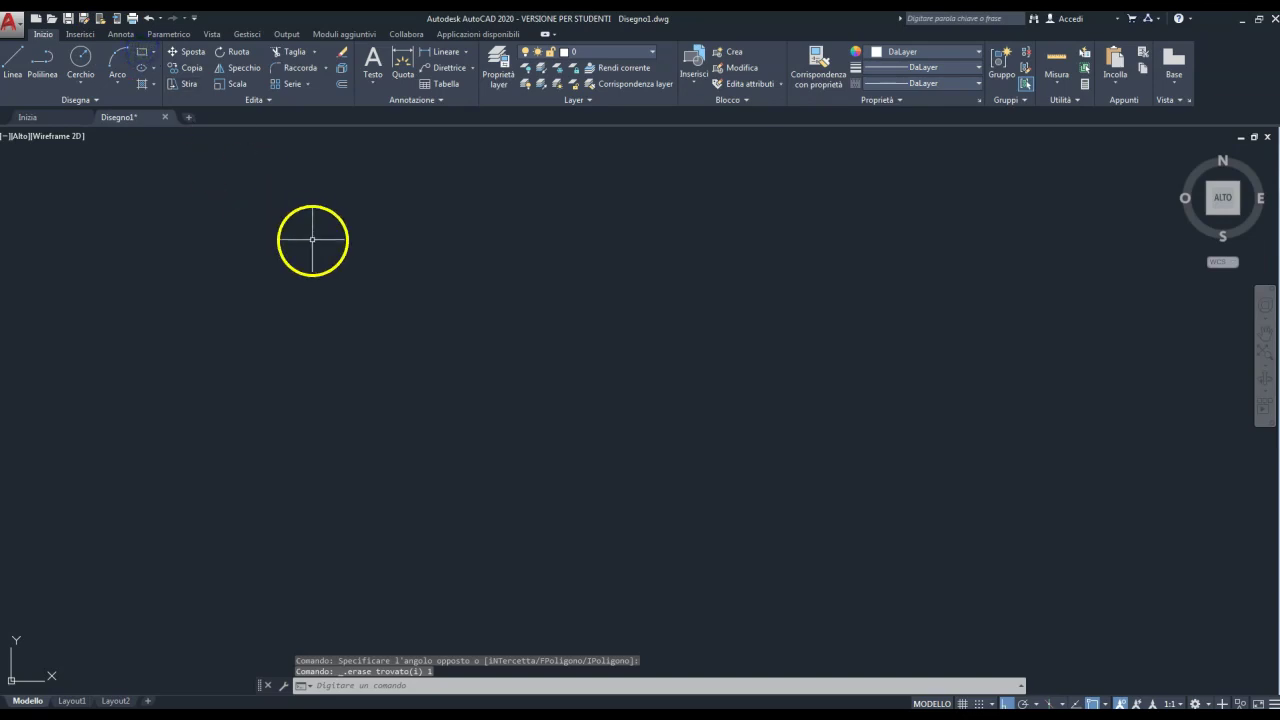
{"action": "left_click", "coordinate": [143, 51]}
{"action": "left_click", "coordinate": [307, 249]}
{"action": "left_click_drag", "start_coordinate": [307, 249], "coordinate": [650, 420]}
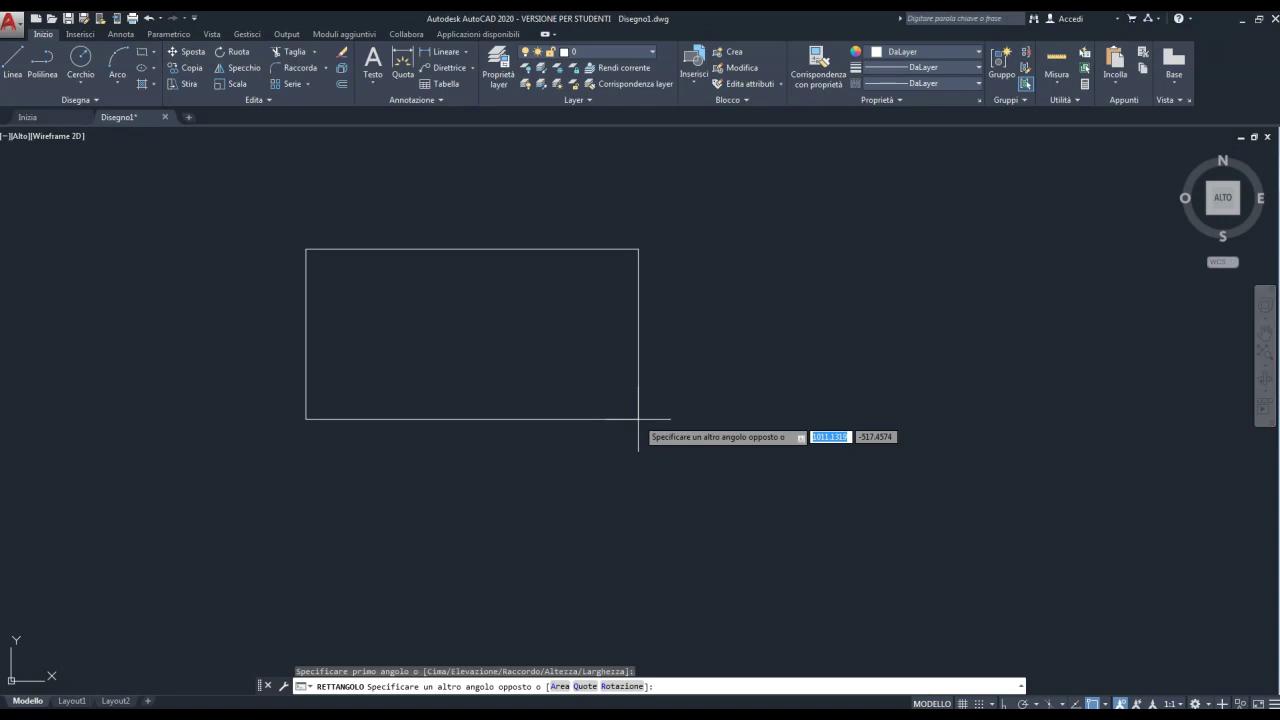
{"action": "type", "text": "q"}
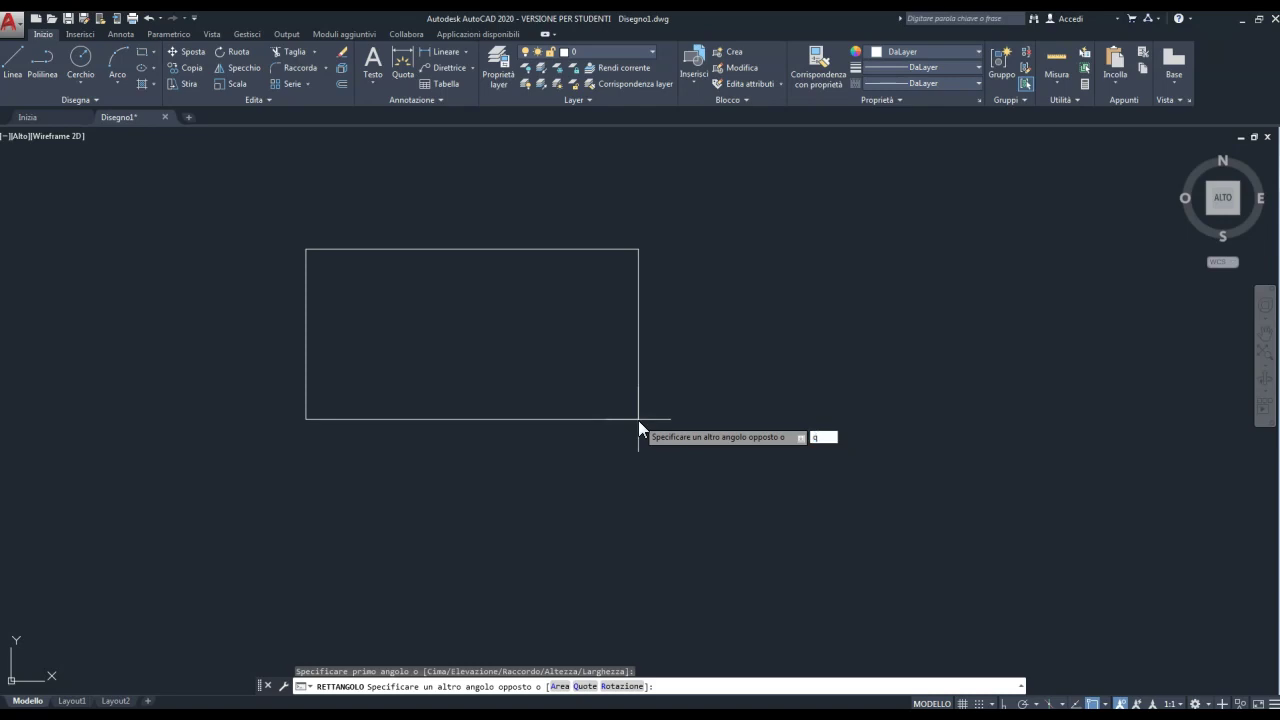
{"action": "key", "text": "Return"}
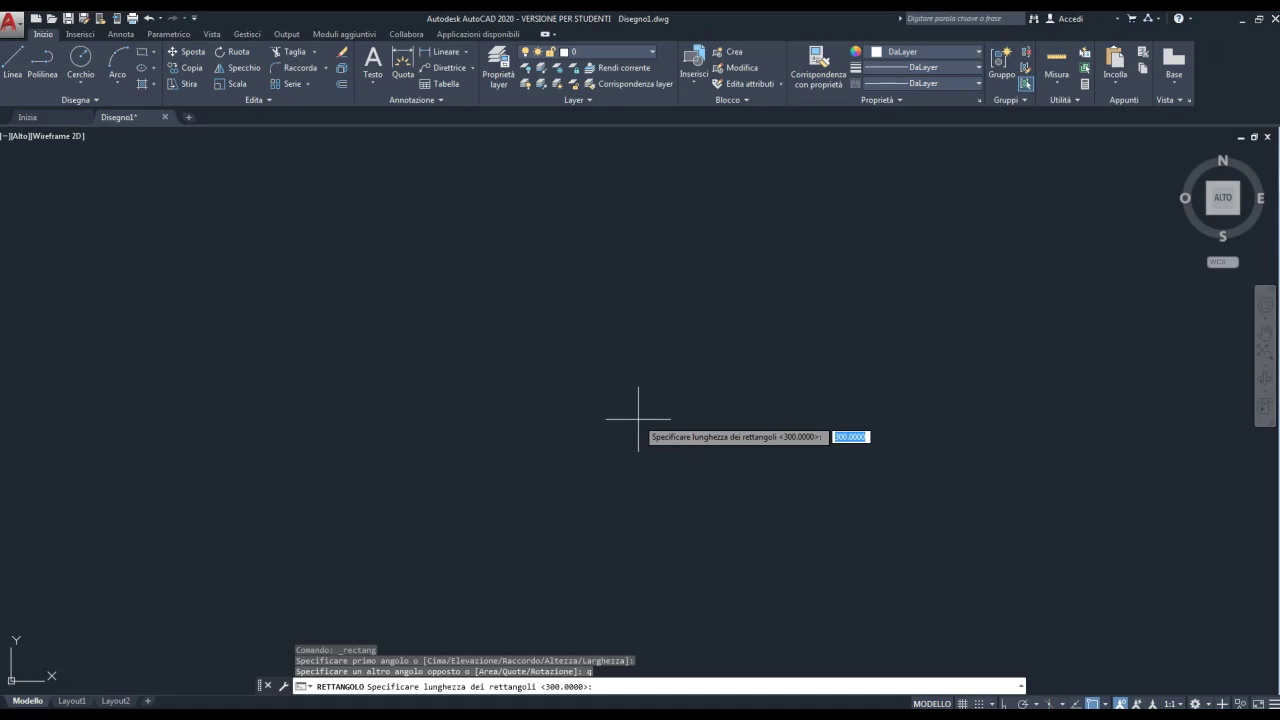
{"action": "type", "text": "400"}
{"action": "key", "text": "Return"}
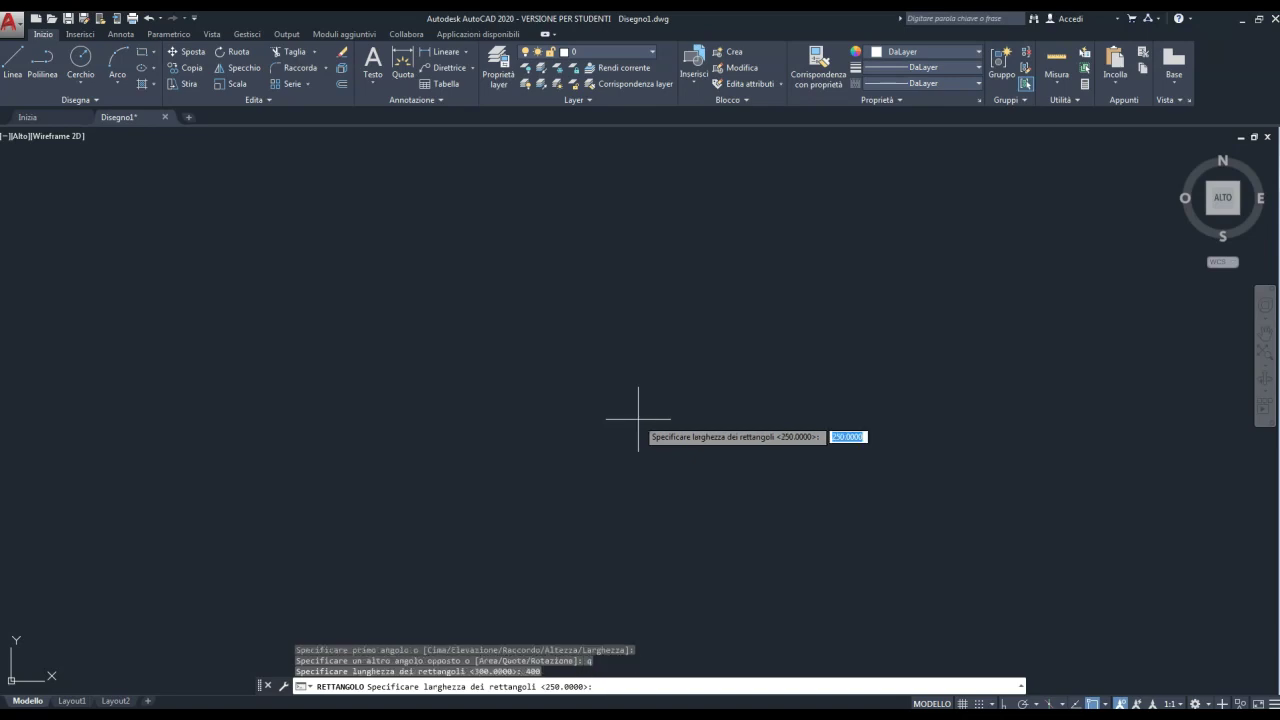
{"action": "type", "text": "250"}
{"action": "key", "text": "Return"}
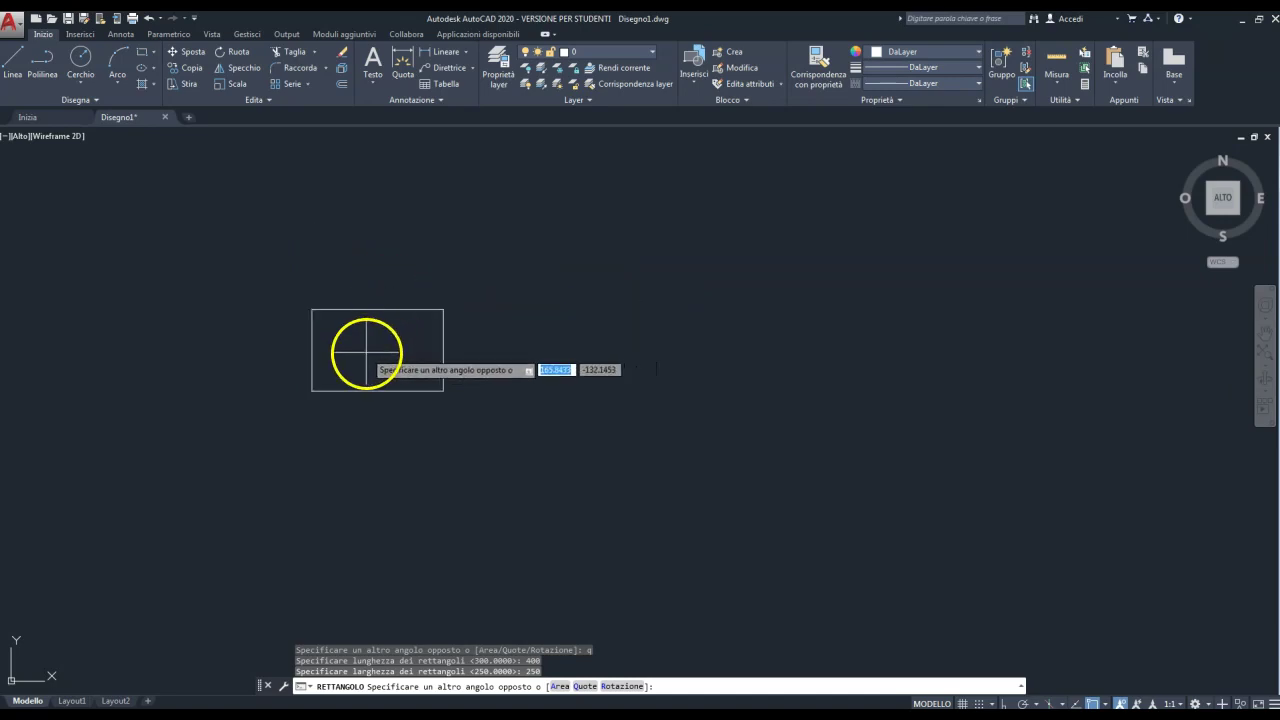
{"action": "left_click", "coordinate": [405, 352]}
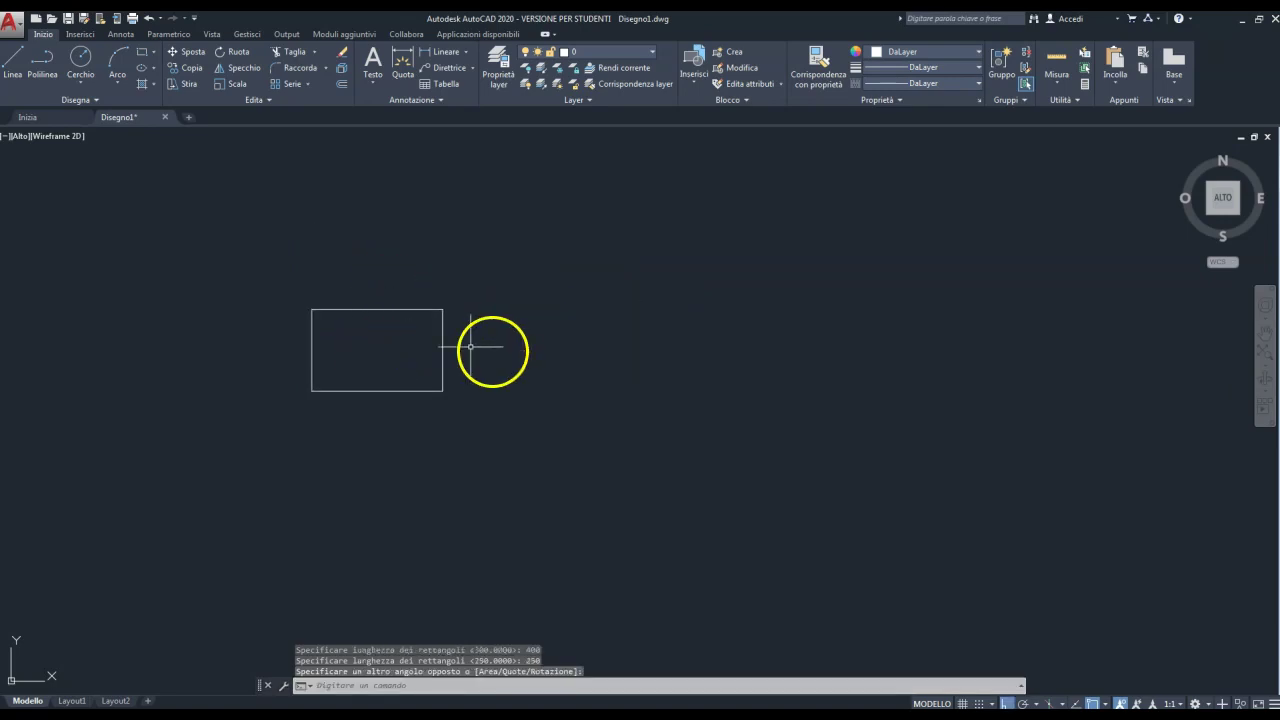
{"action": "scroll", "coordinate": [335, 323], "scroll_direction": "up", "scroll_amount": 4}
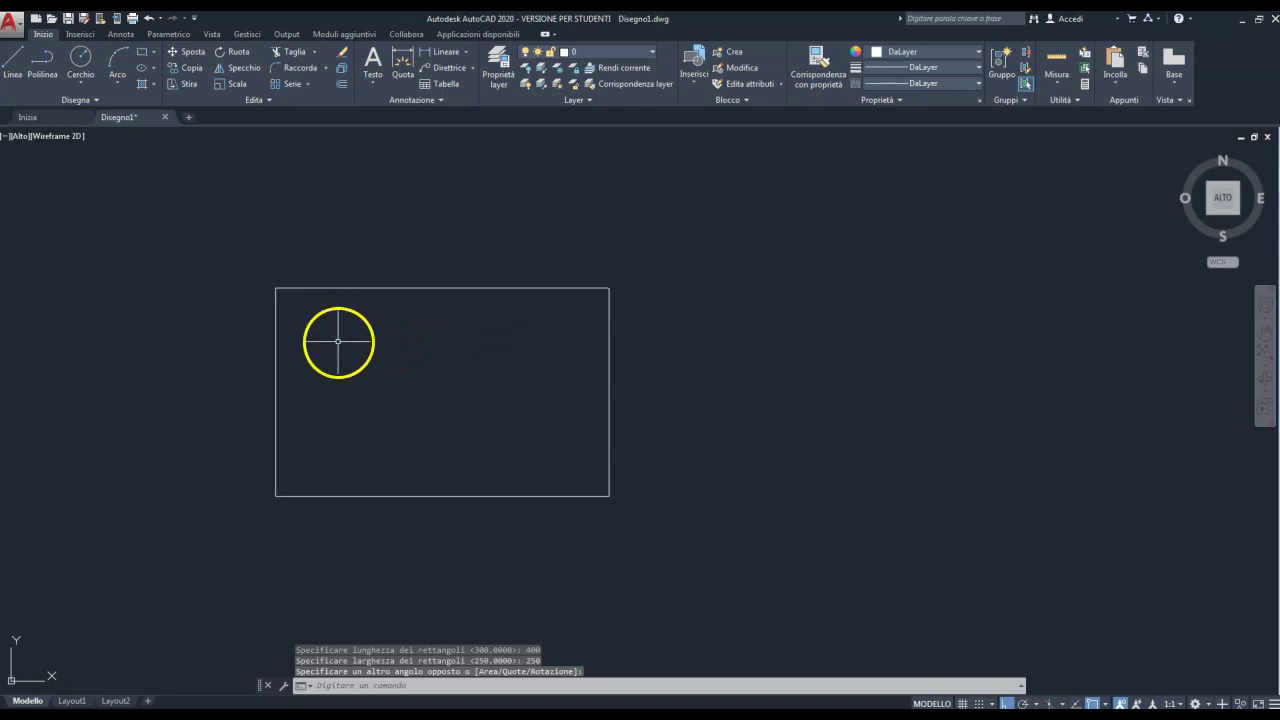
Step: Window-select the 400 × 250 rectangle and delete it
{"action": "left_click", "coordinate": [632, 337]}
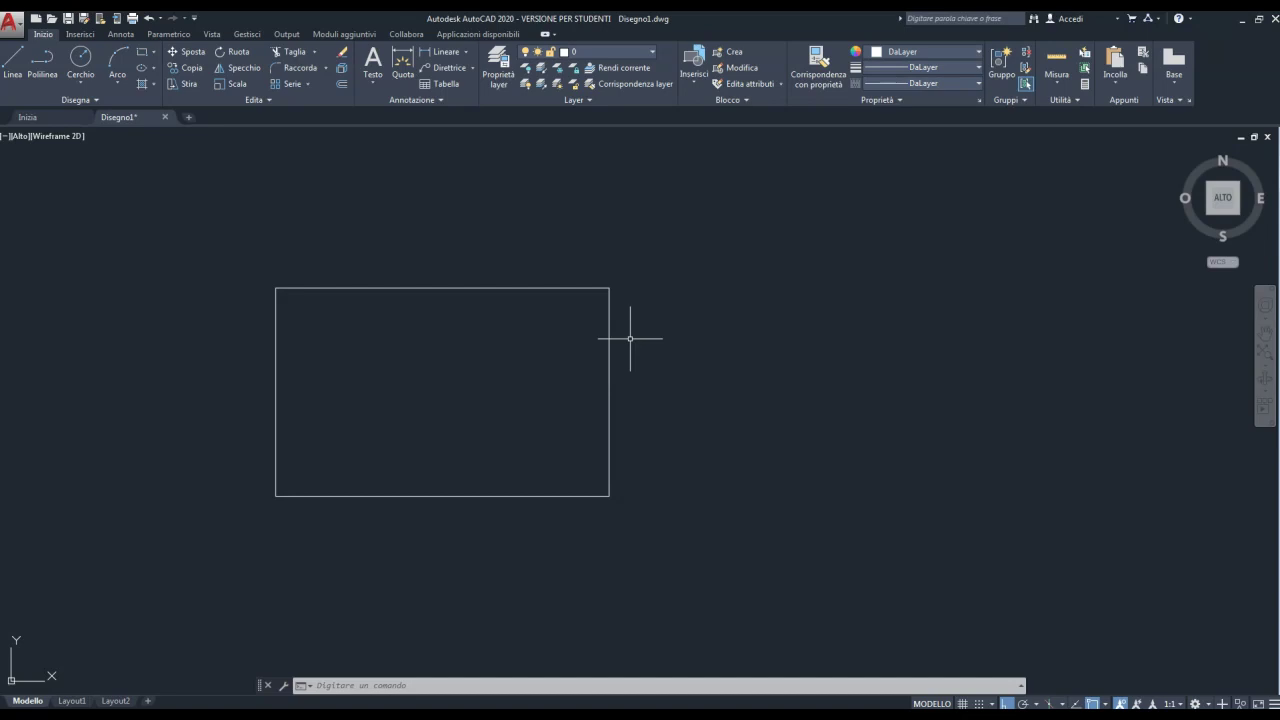
{"action": "left_click", "coordinate": [717, 223]}
{"action": "left_click", "coordinate": [537, 357]}
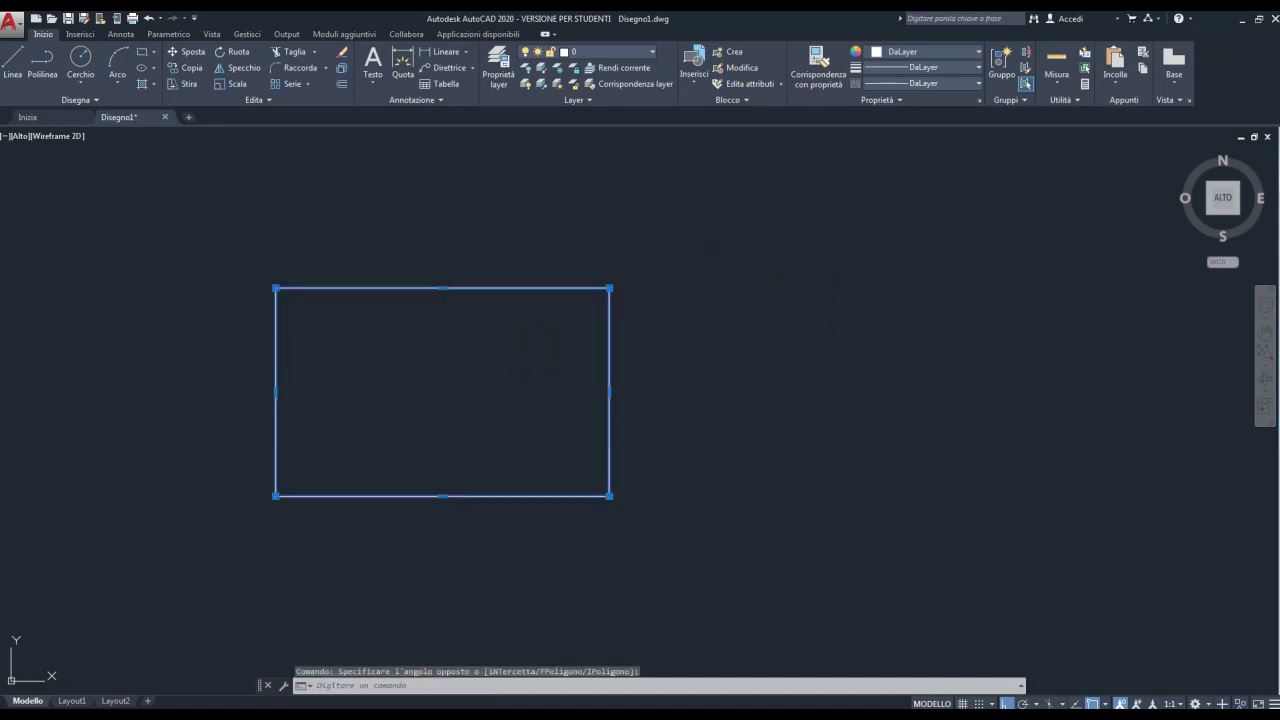
{"action": "key", "text": "Delete"}
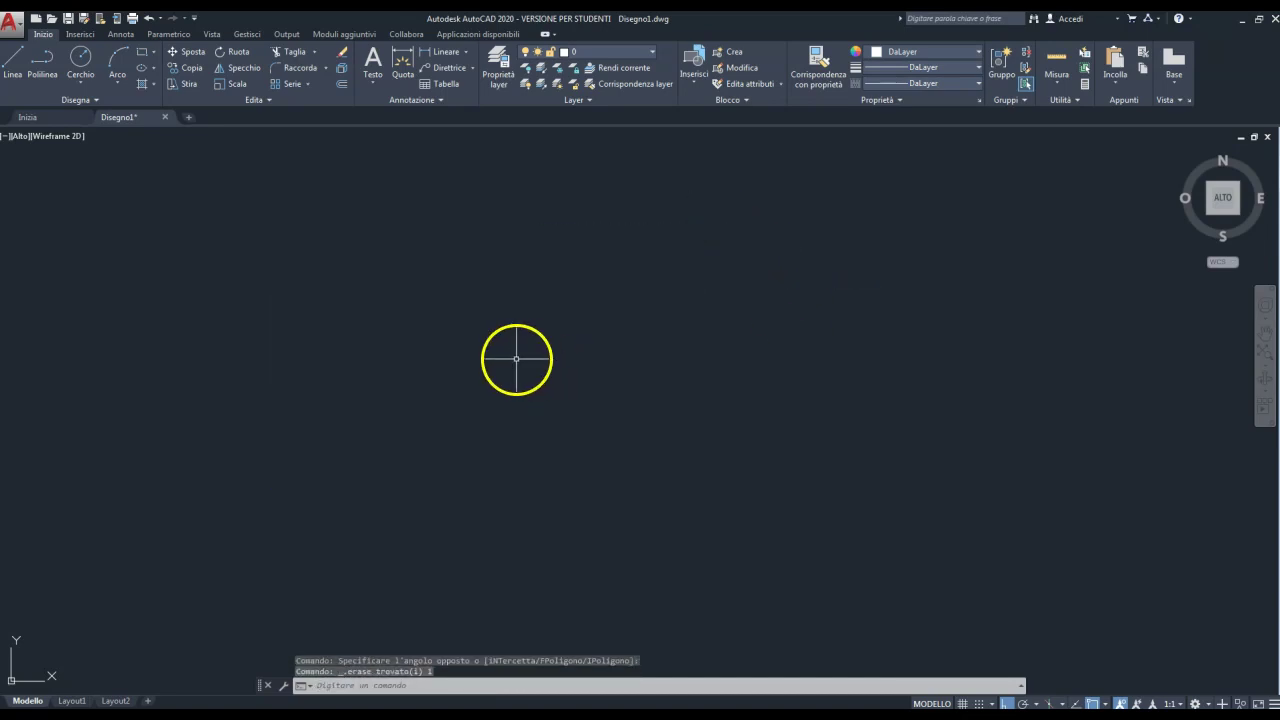
Step: Set the rectangle line width to 50 and draw a thick rectangle by two corners
{"action": "left_click", "coordinate": [143, 51]}
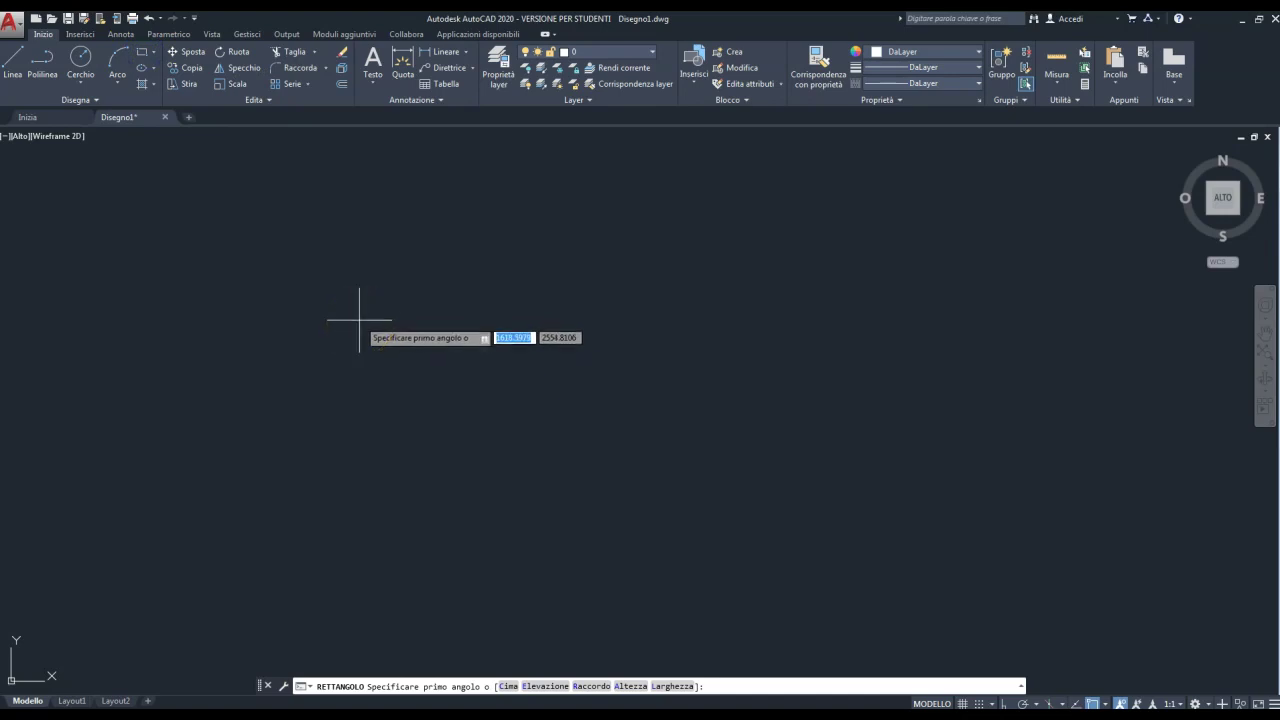
{"action": "type", "text": "c"}
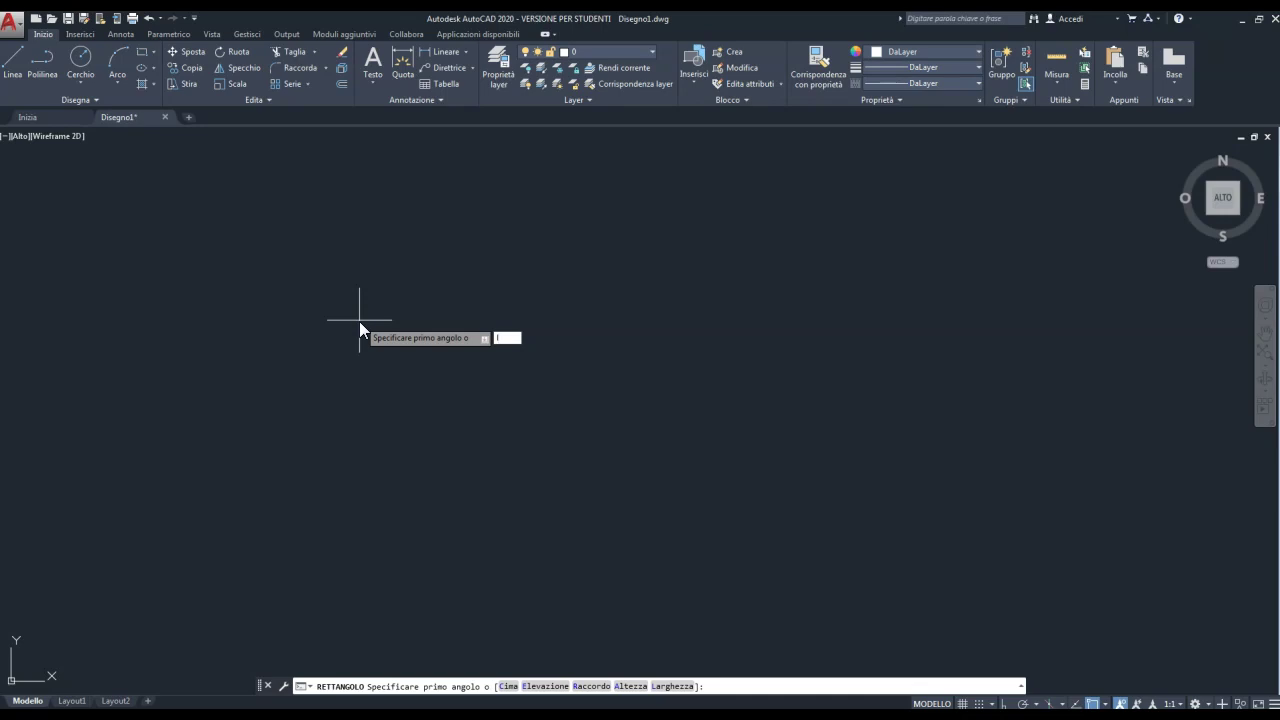
{"action": "key", "text": "Return"}
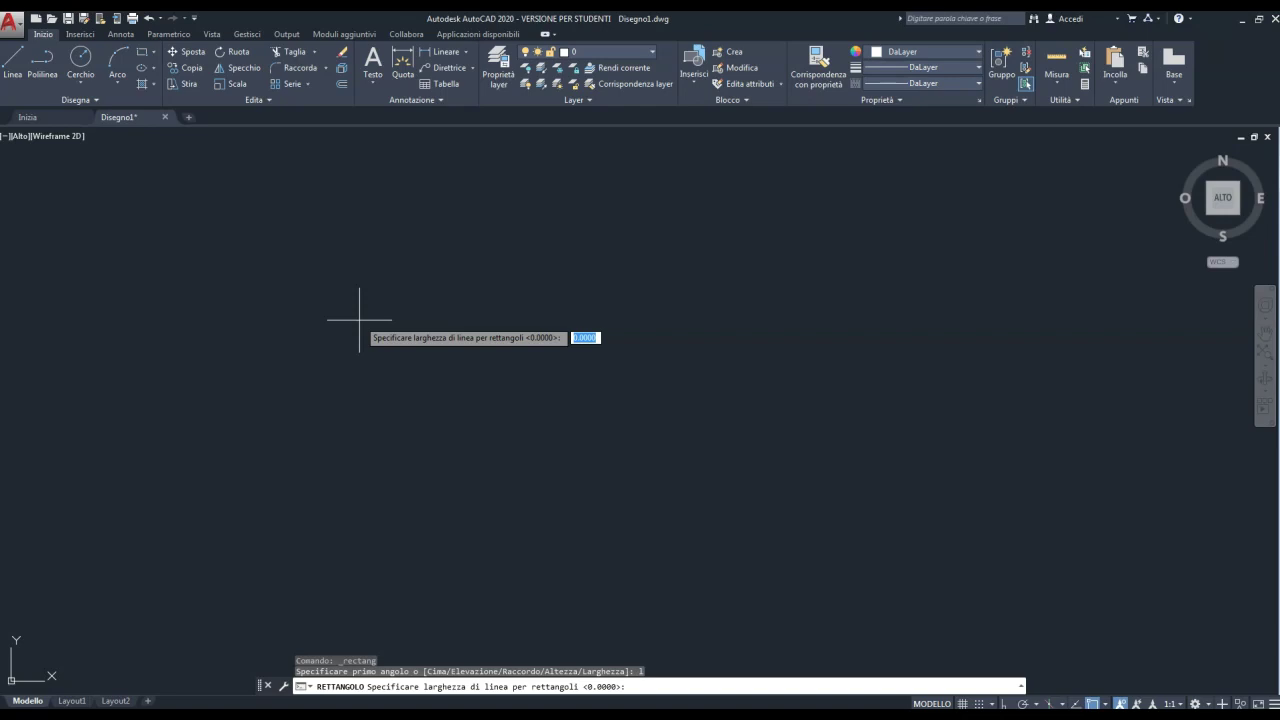
{"action": "type", "text": "50"}
{"action": "key", "text": "Return"}
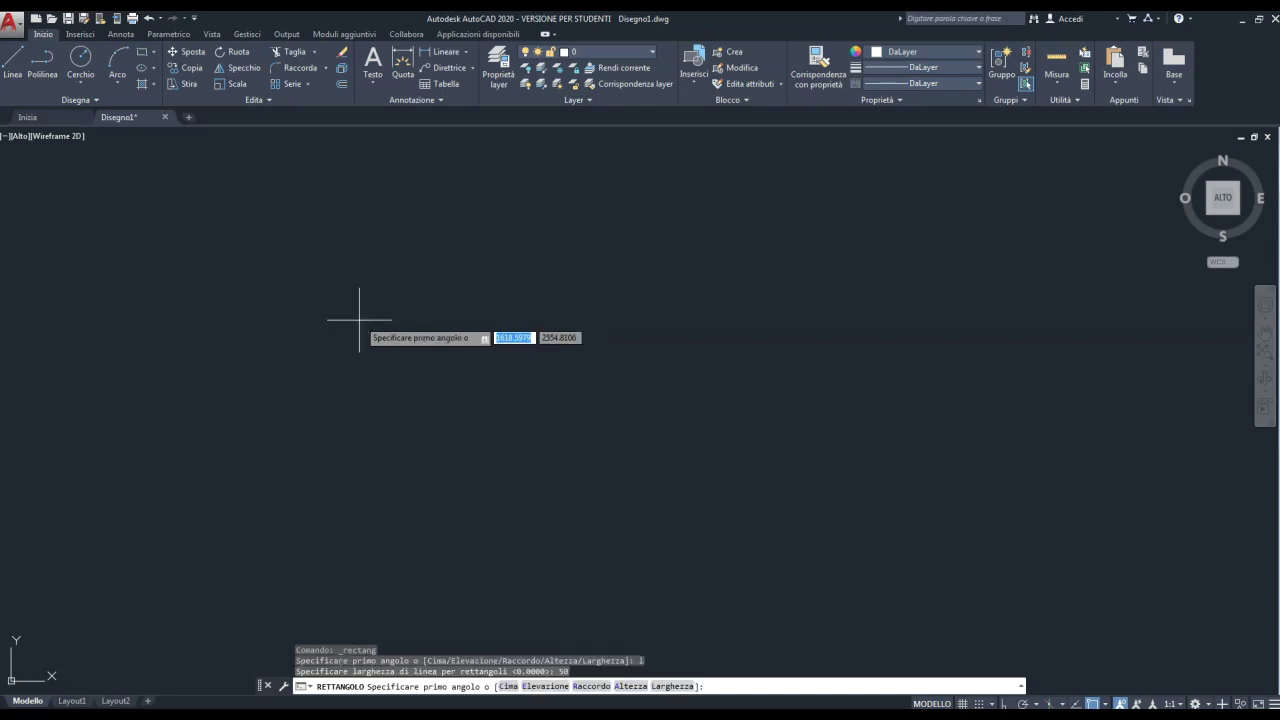
{"action": "left_click", "coordinate": [464, 378]}
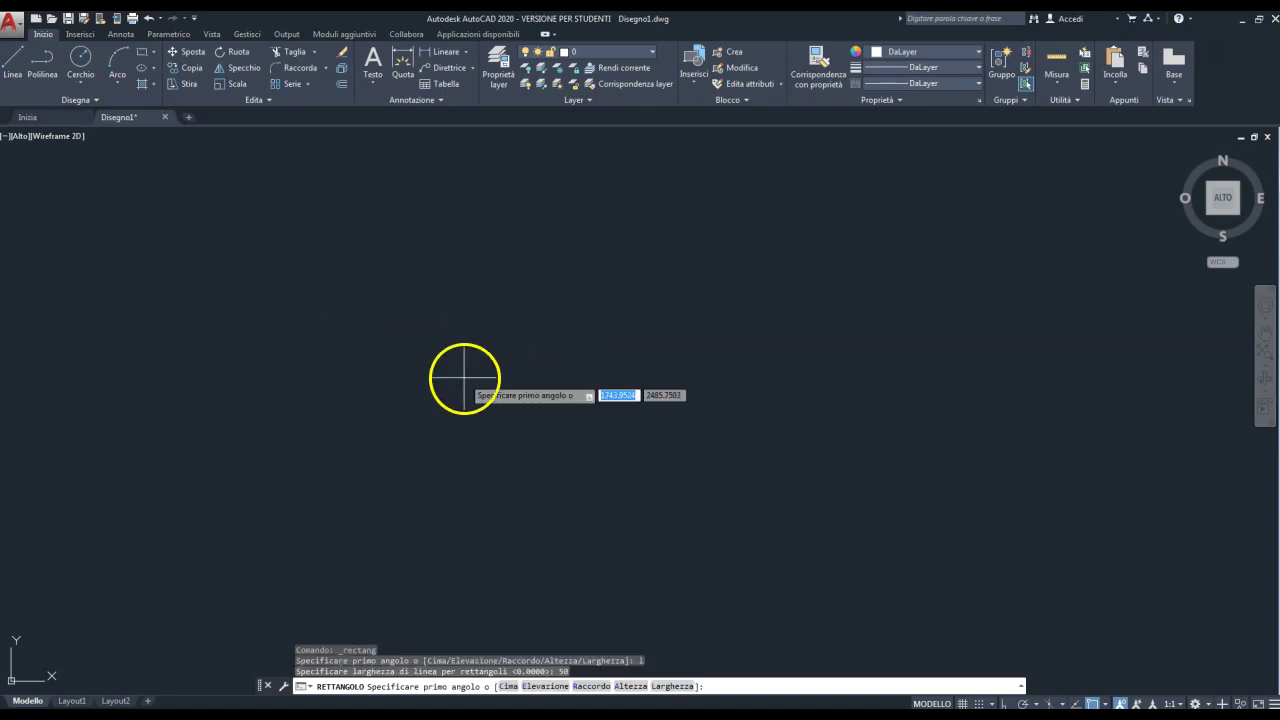
{"action": "left_click", "coordinate": [263, 235]}
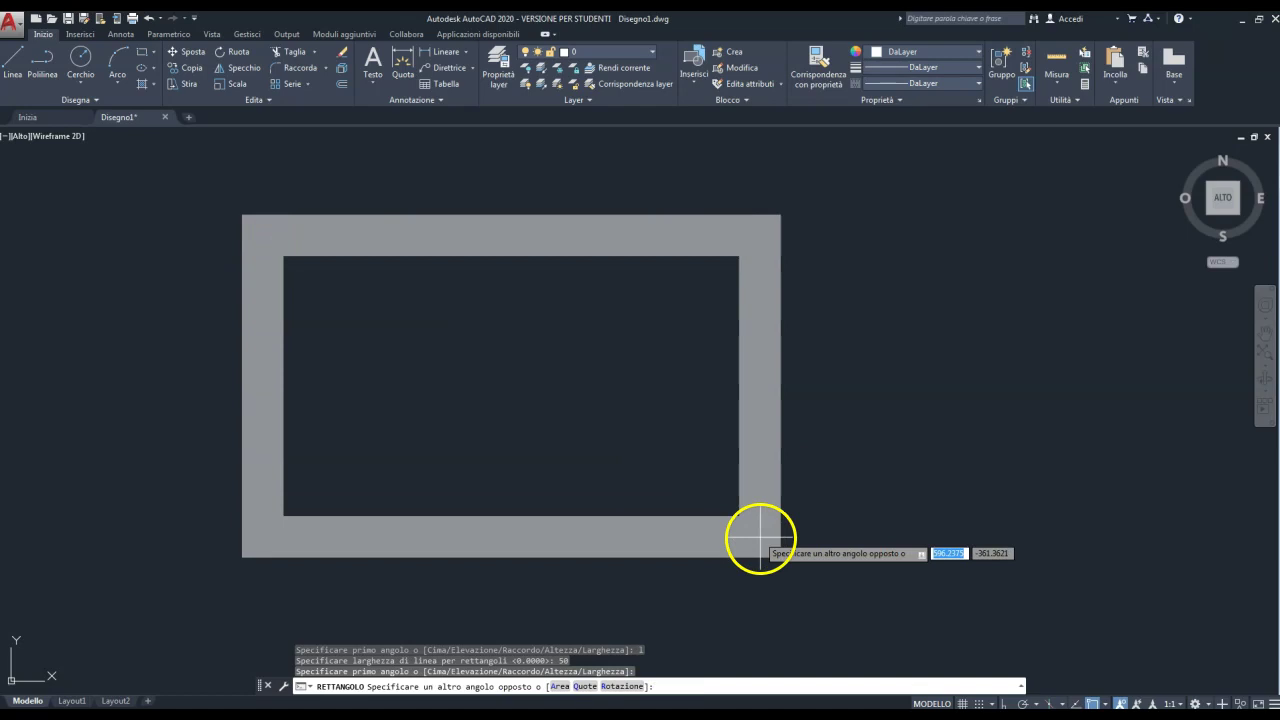
{"action": "left_click", "coordinate": [788, 550]}
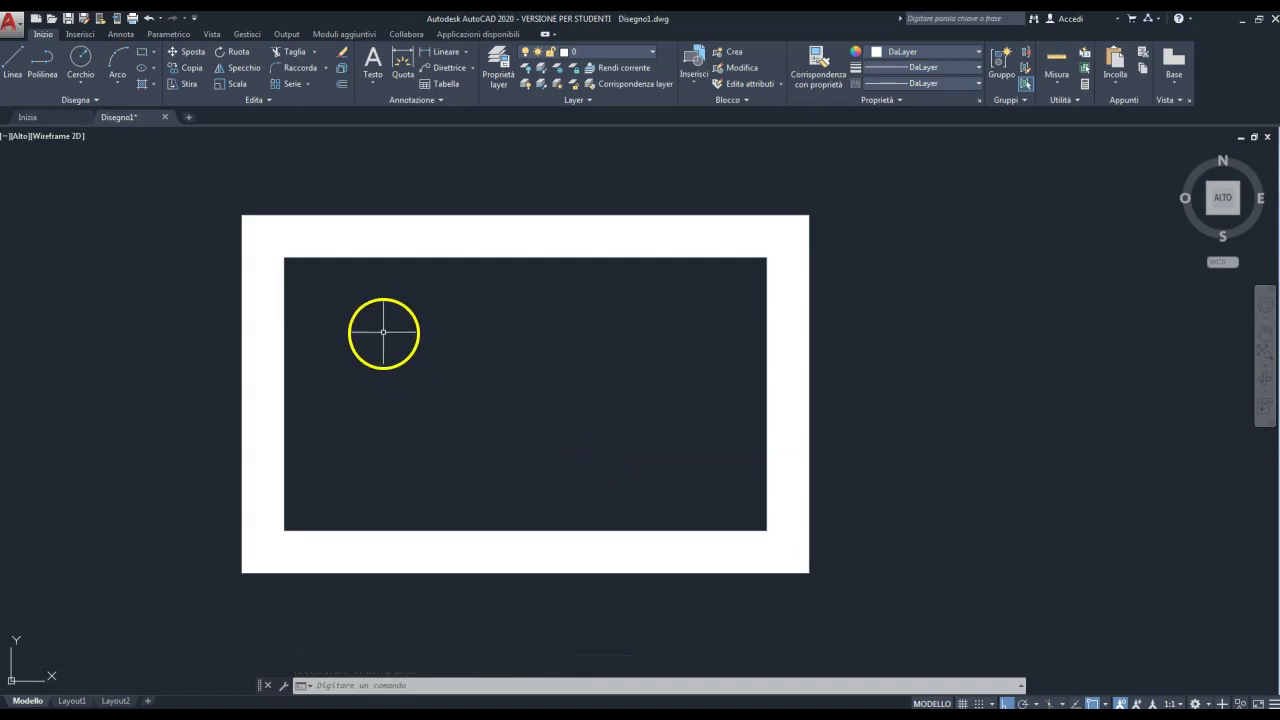
Step: Zoom out and draw two more thick rectangles overlapping the first, by two corners each
{"action": "scroll", "coordinate": [383, 334], "scroll_direction": "down", "scroll_amount": 2}
{"action": "scroll", "coordinate": [383, 328], "scroll_direction": "down", "scroll_amount": 2}
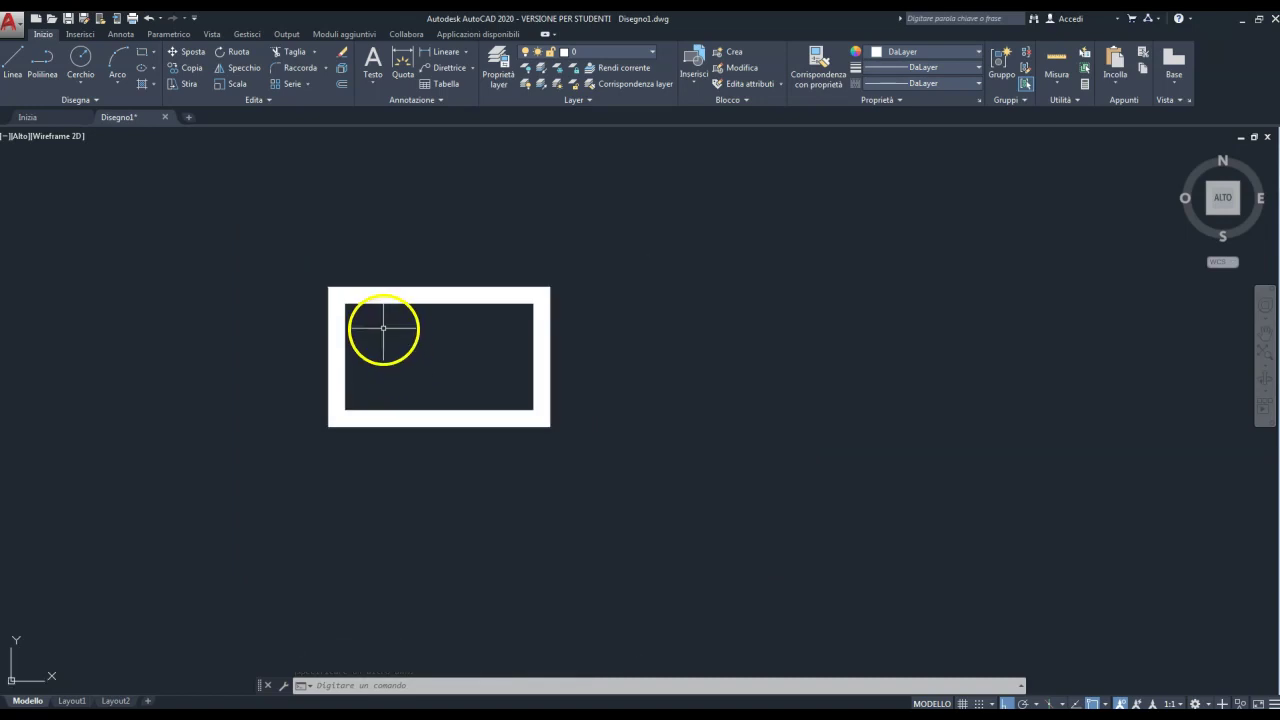
{"action": "left_click", "coordinate": [142, 50]}
{"action": "left_click", "coordinate": [230, 325]}
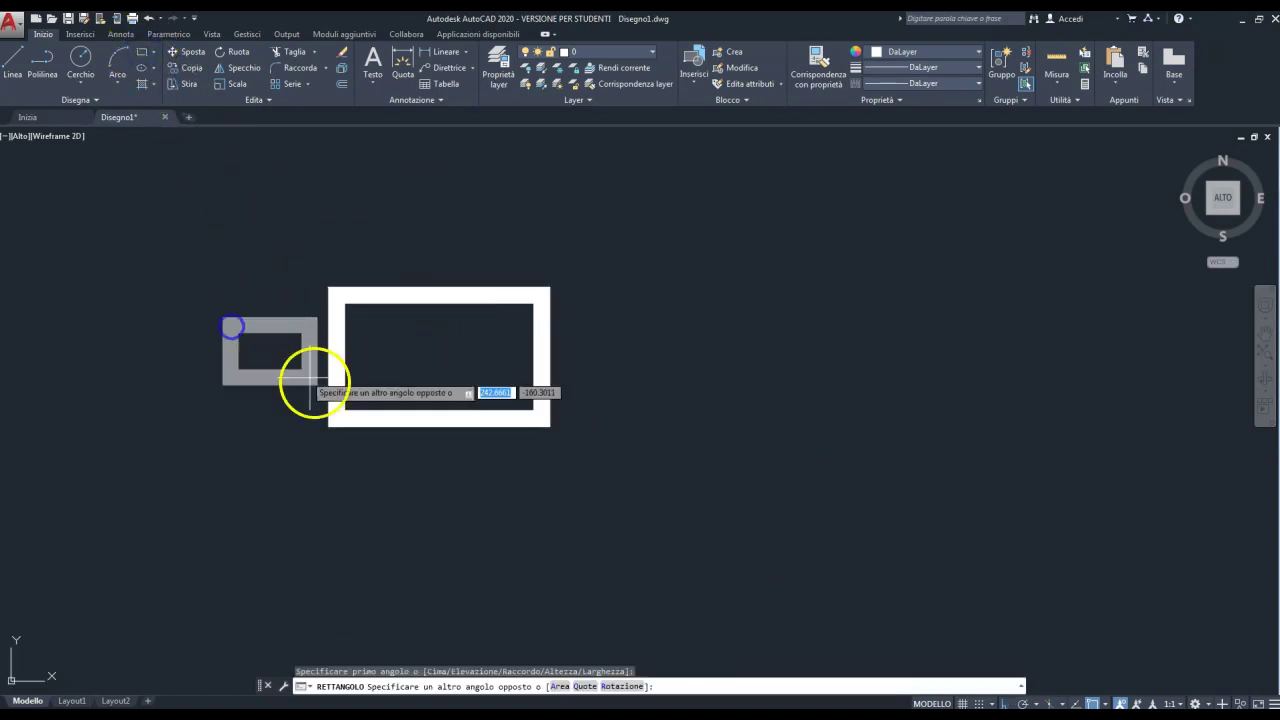
{"action": "left_click", "coordinate": [437, 515]}
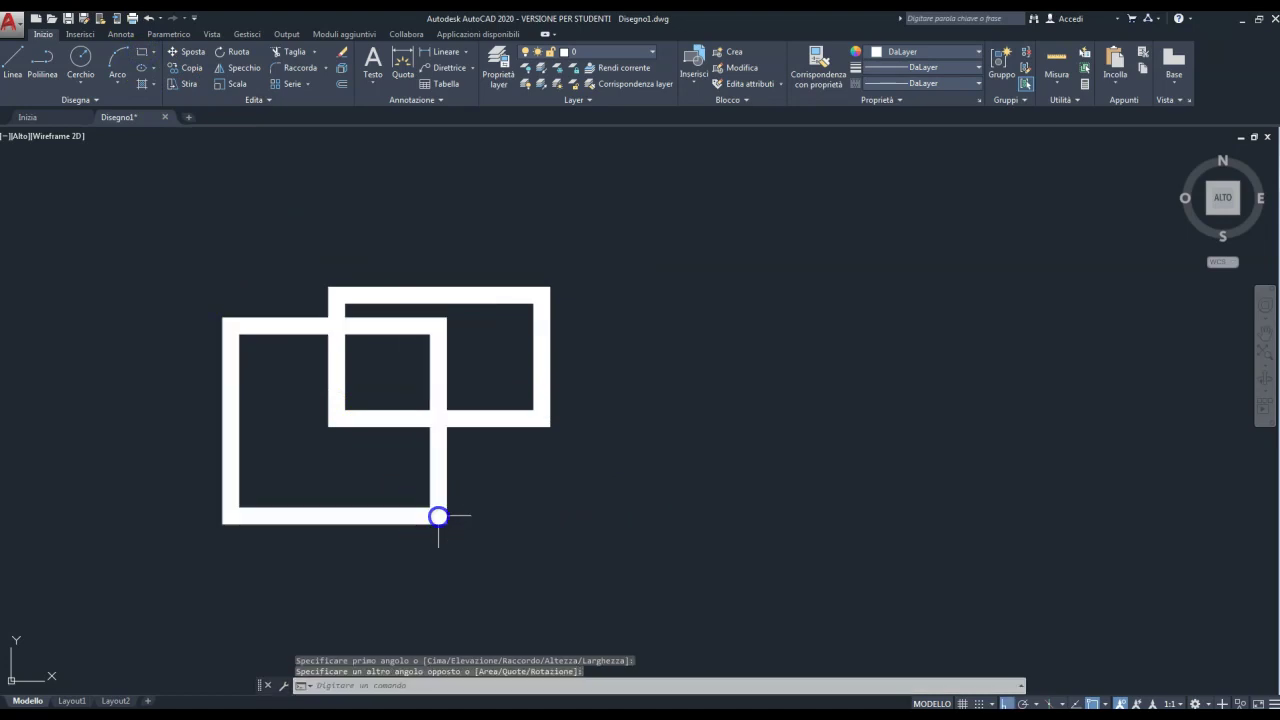
{"action": "left_click", "coordinate": [143, 51]}
{"action": "left_click", "coordinate": [400, 198]}
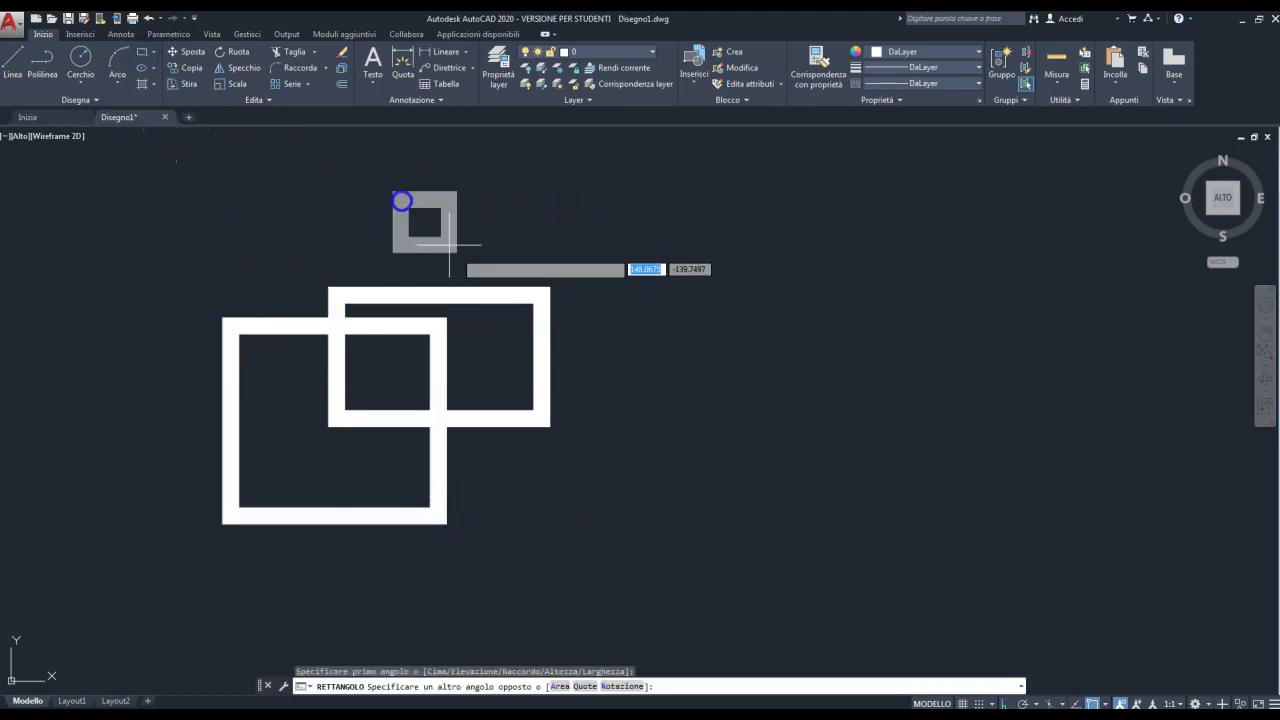
{"action": "left_click", "coordinate": [655, 378]}
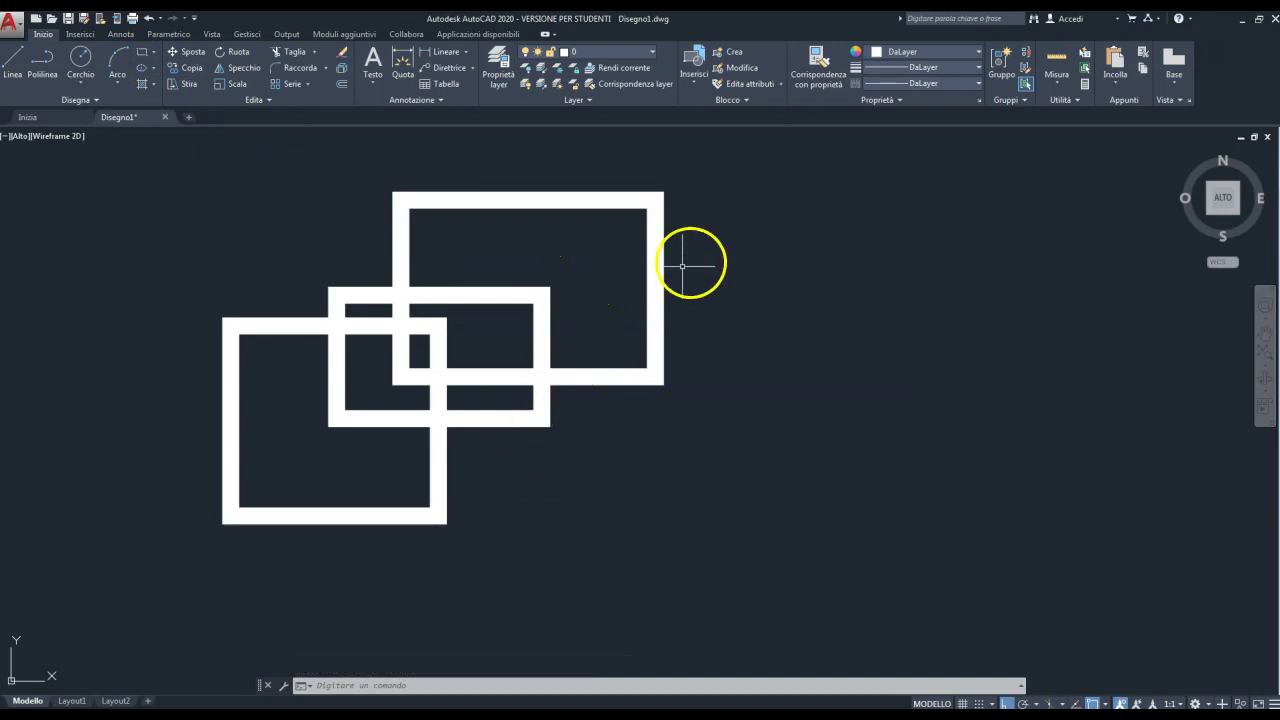
Step: Crossing-select the three thick rectangles and delete them
{"action": "left_click", "coordinate": [697, 182]}
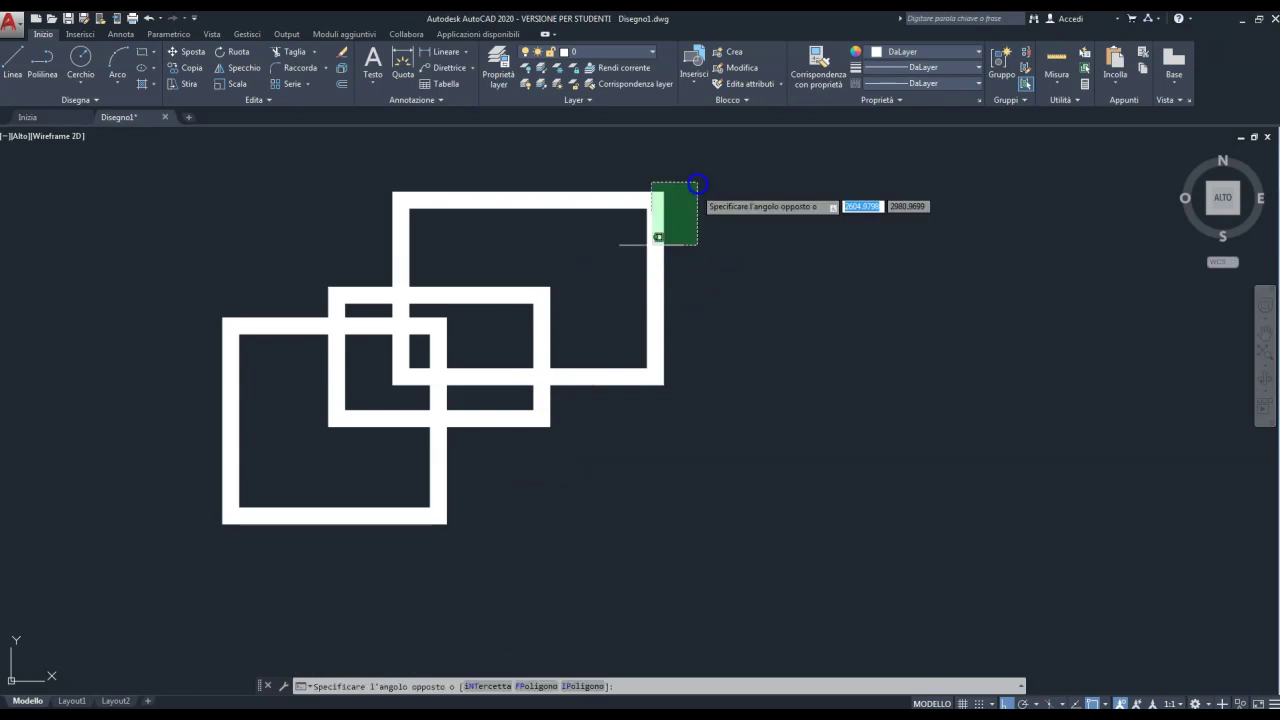
{"action": "left_click", "coordinate": [149, 553]}
{"action": "key", "text": "Delete"}
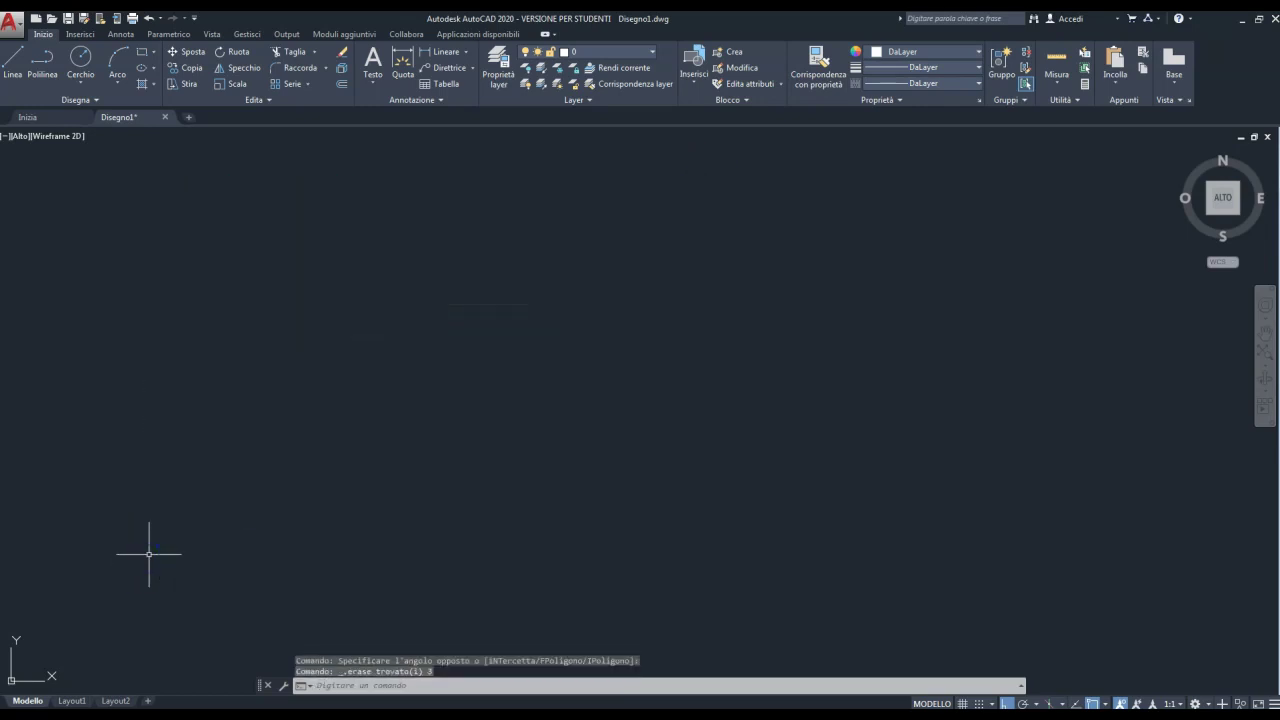
Step: Draw a rectangle with line width 0 by two opposite corners, then select it
{"action": "left_click", "coordinate": [141, 51]}
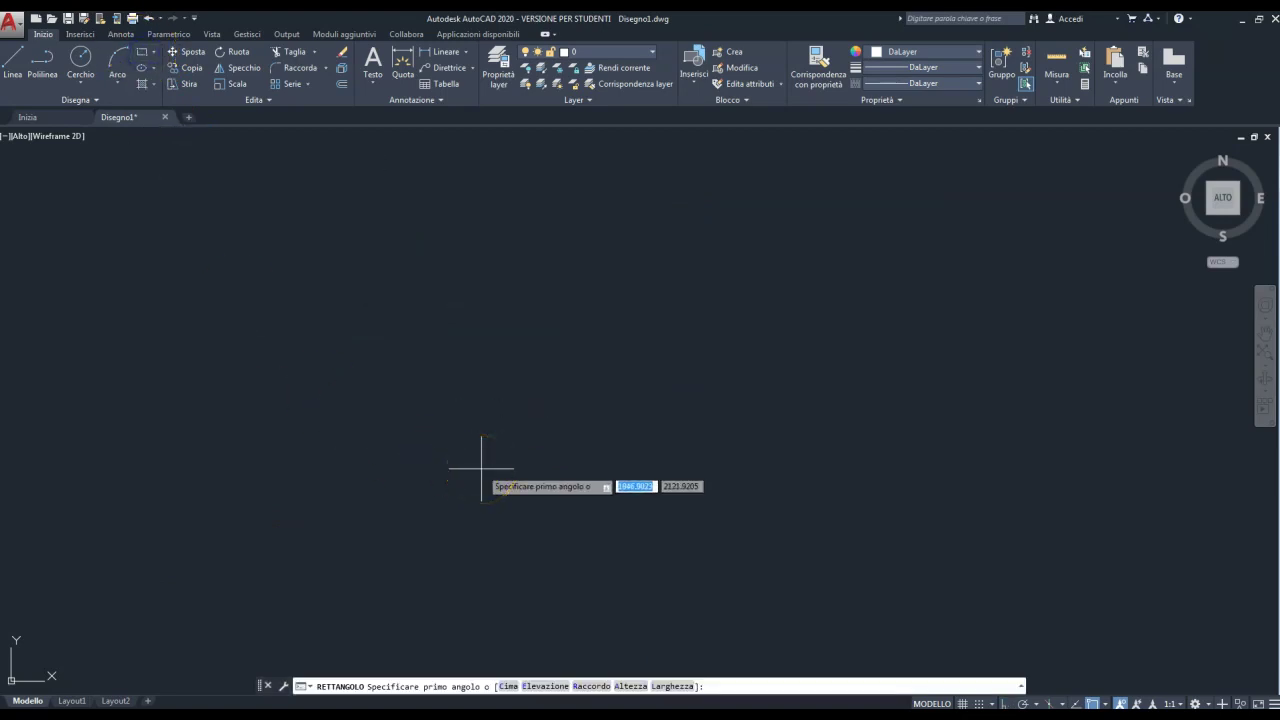
{"action": "type", "text": "c"}
{"action": "key", "text": "Return"}
{"action": "type", "text": "0"}
{"action": "key", "text": "Return"}
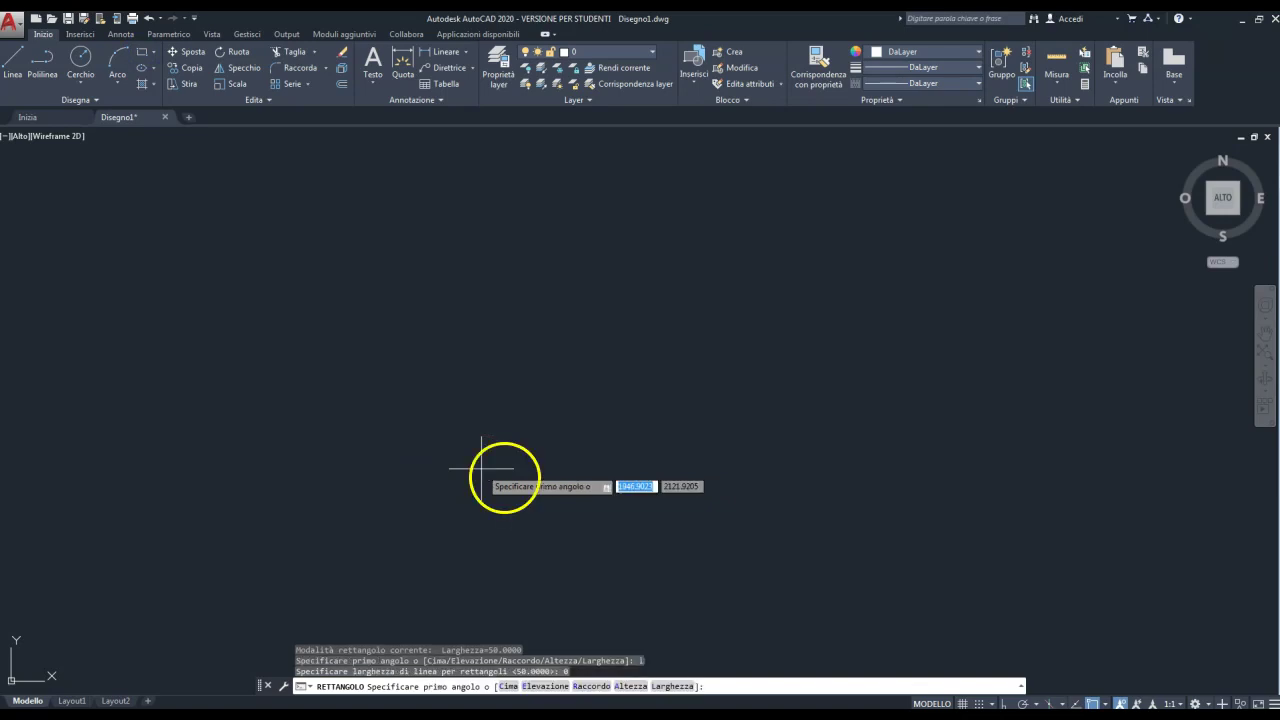
{"action": "left_click", "coordinate": [421, 271]}
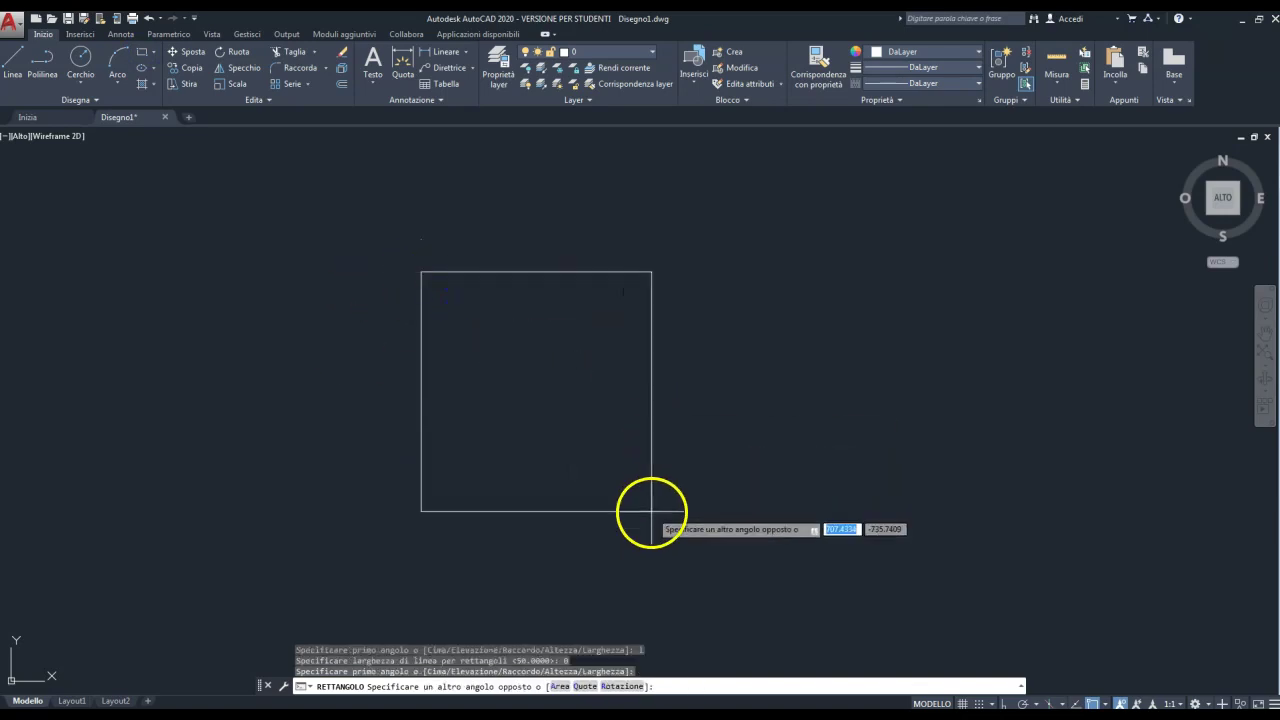
{"action": "left_click", "coordinate": [651, 511]}
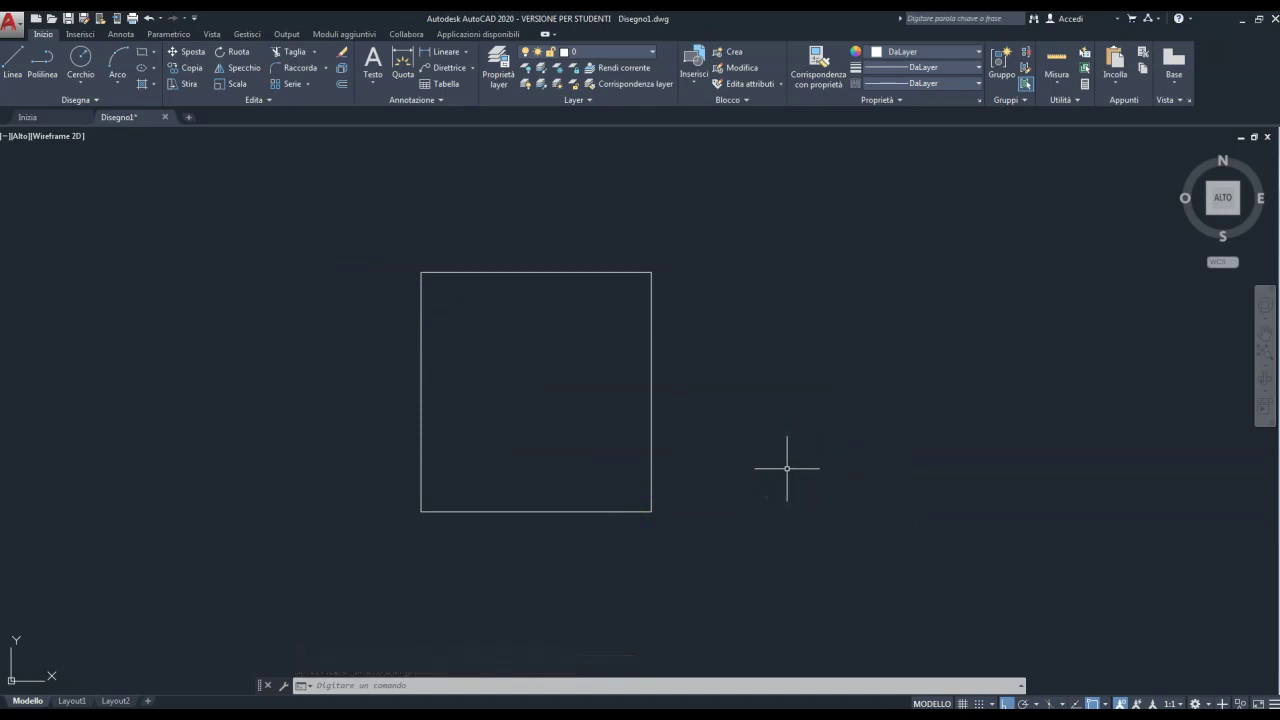
{"action": "left_click", "coordinate": [730, 477]}
{"action": "left_click", "coordinate": [606, 530]}
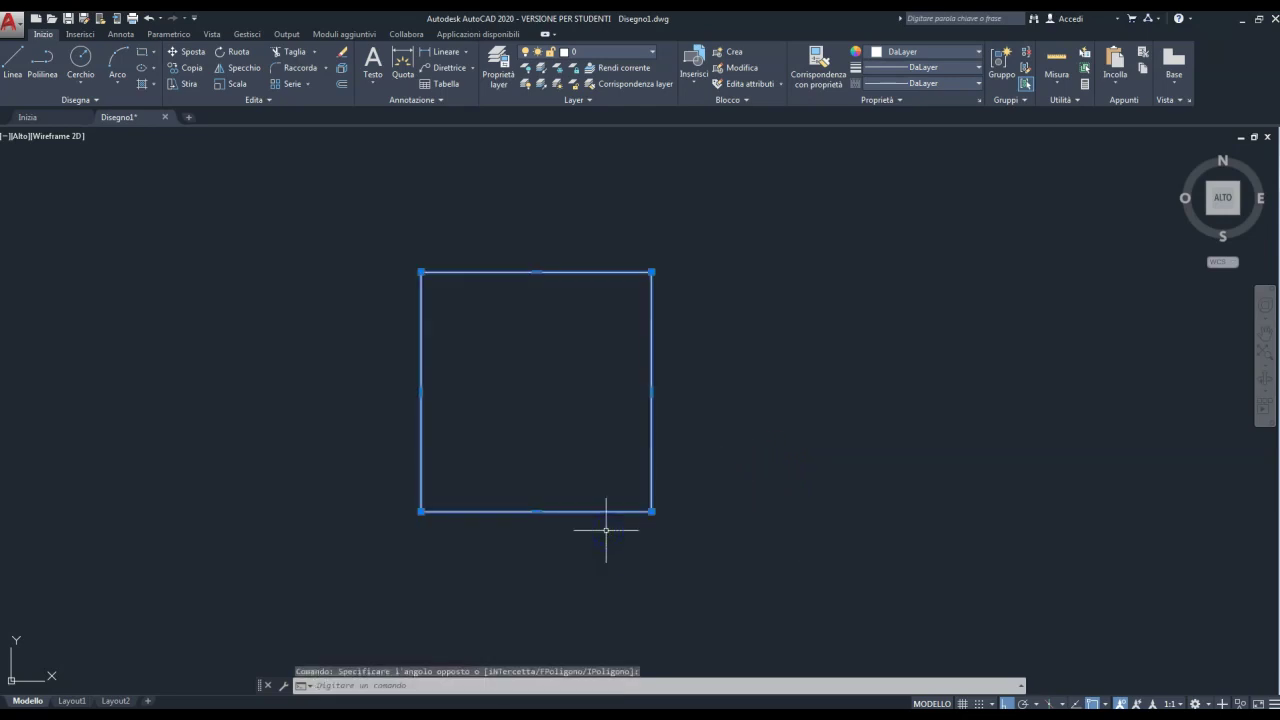
Step: Delete the thin rectangle, draw a pentagon from its bottom edge's two endpoints, and select it
{"action": "key", "text": "Delete"}
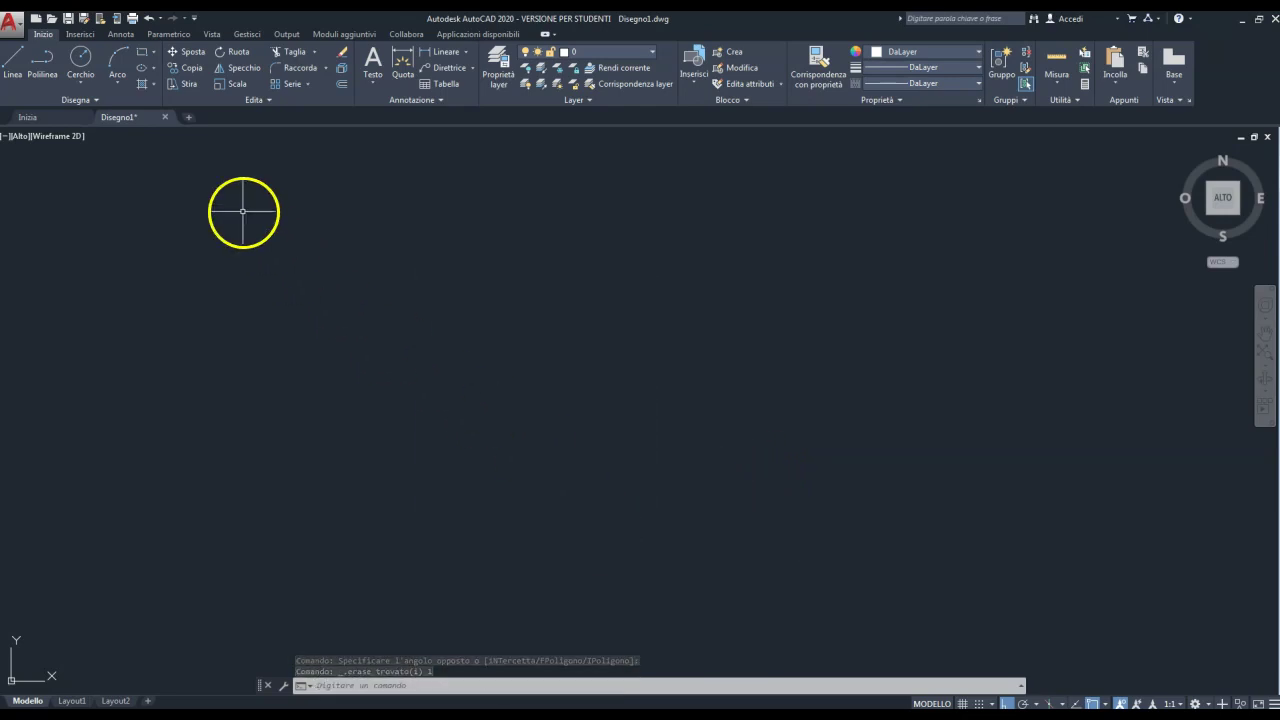
{"action": "left_click", "coordinate": [155, 51]}
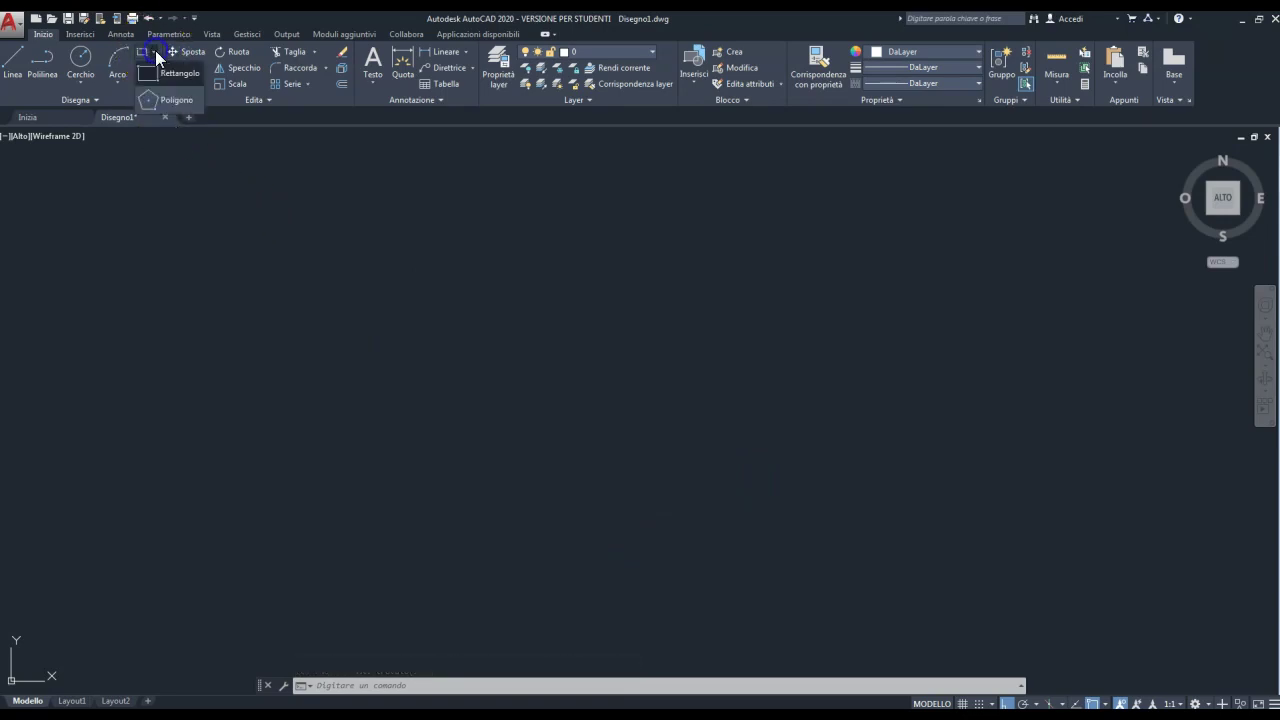
{"action": "left_click", "coordinate": [157, 101]}
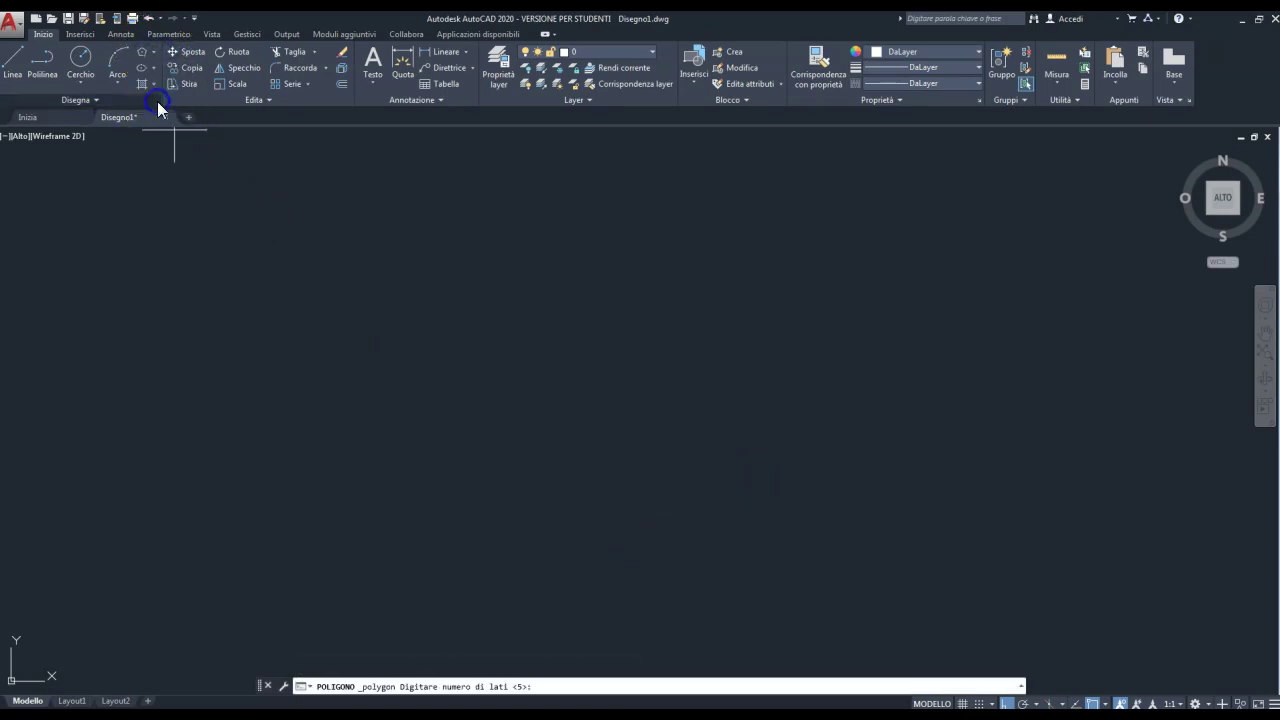
{"action": "left_click", "coordinate": [395, 449]}
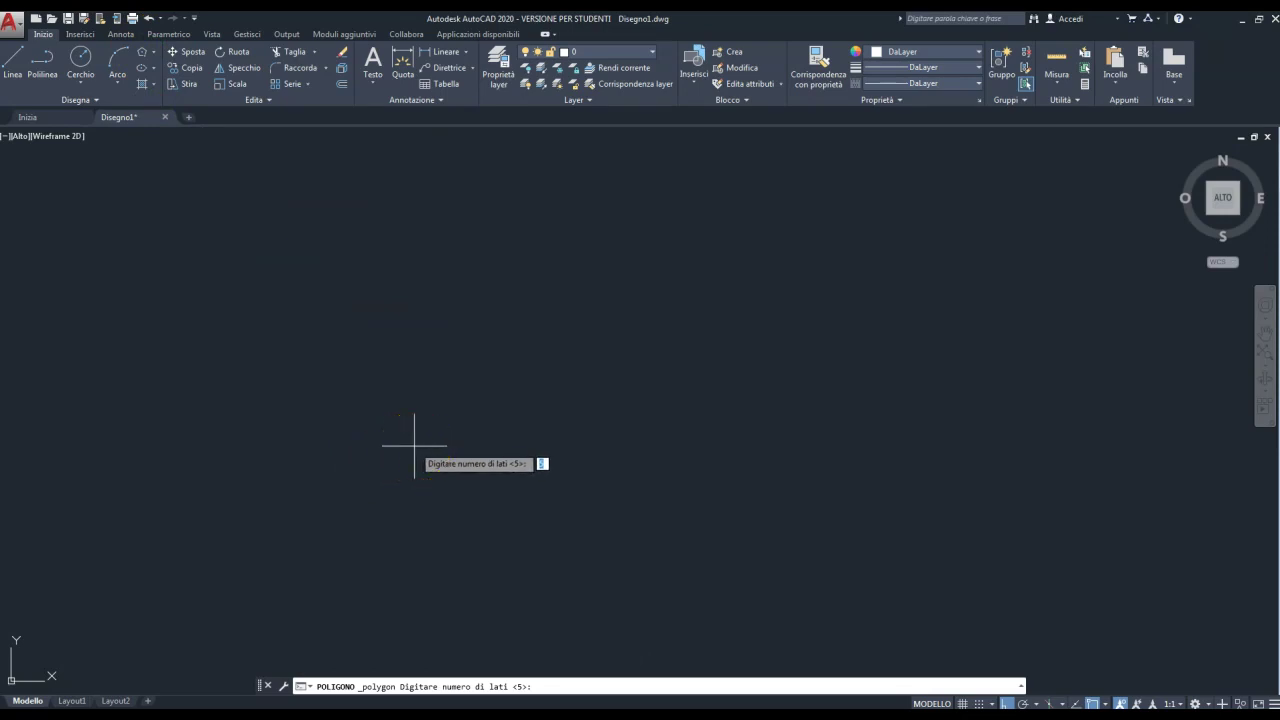
{"action": "key", "text": "Return"}
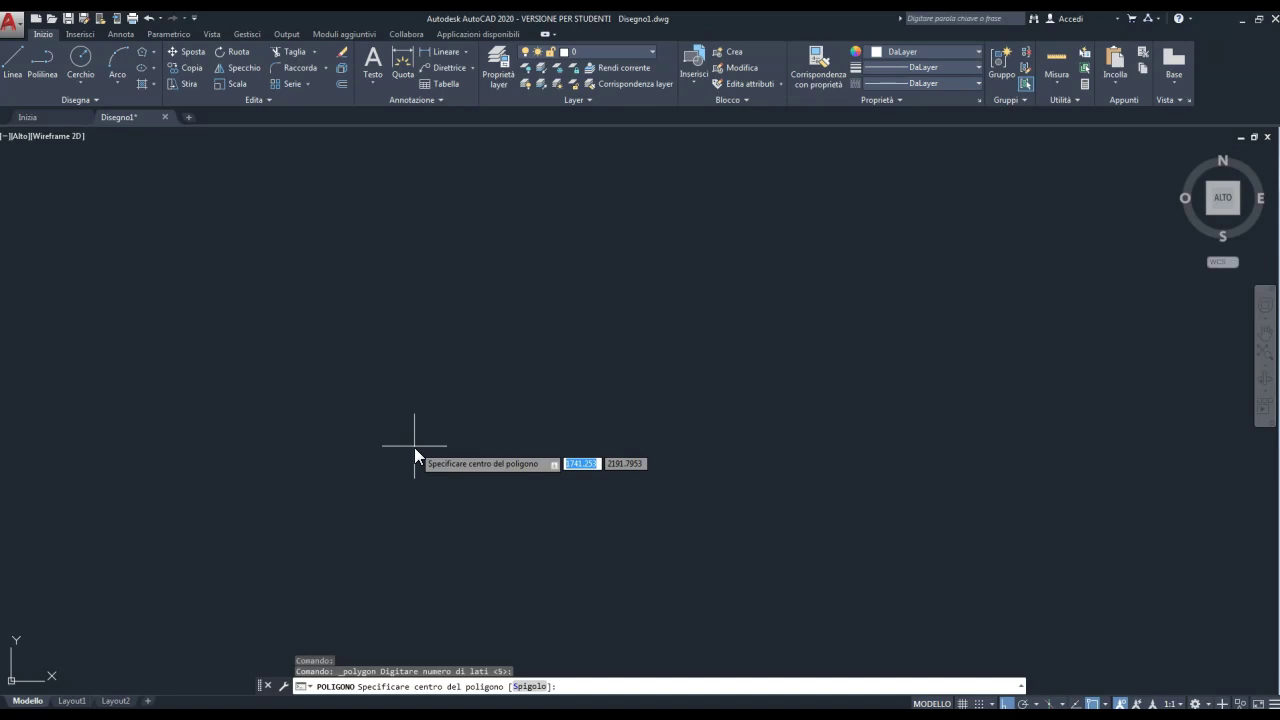
{"action": "type", "text": "s"}
{"action": "key", "text": "Return"}
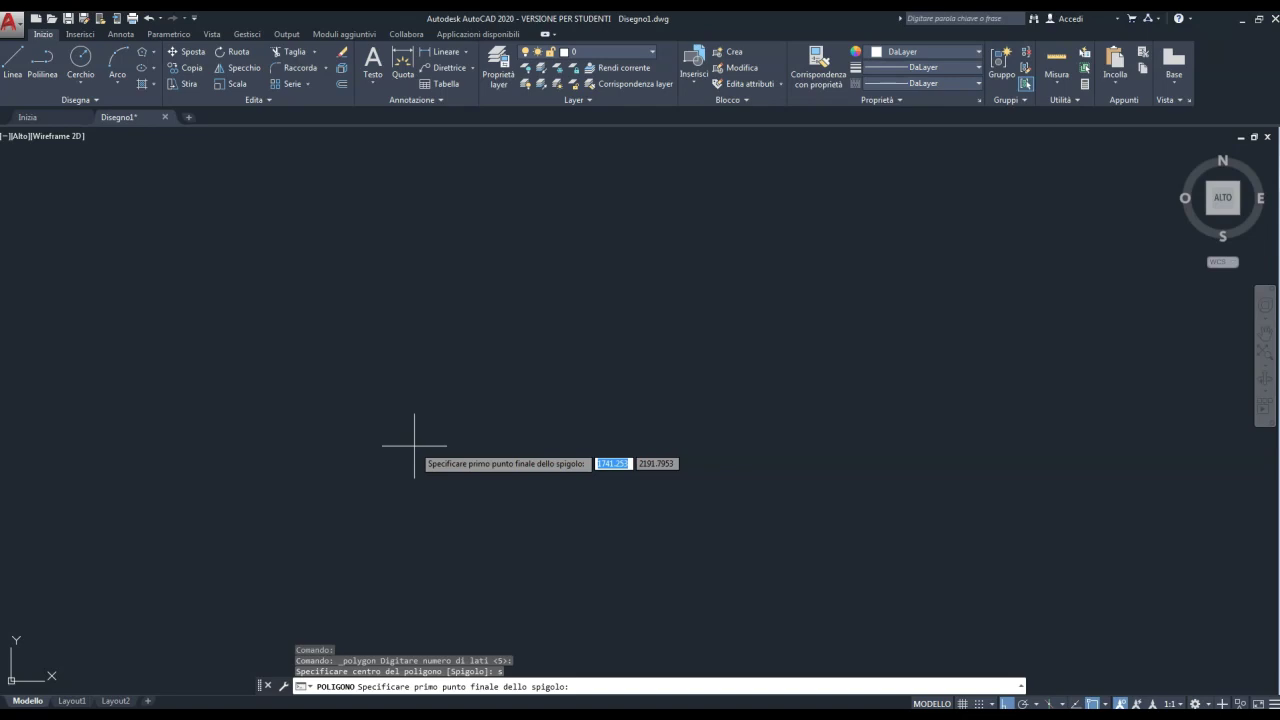
{"action": "left_click", "coordinate": [364, 423]}
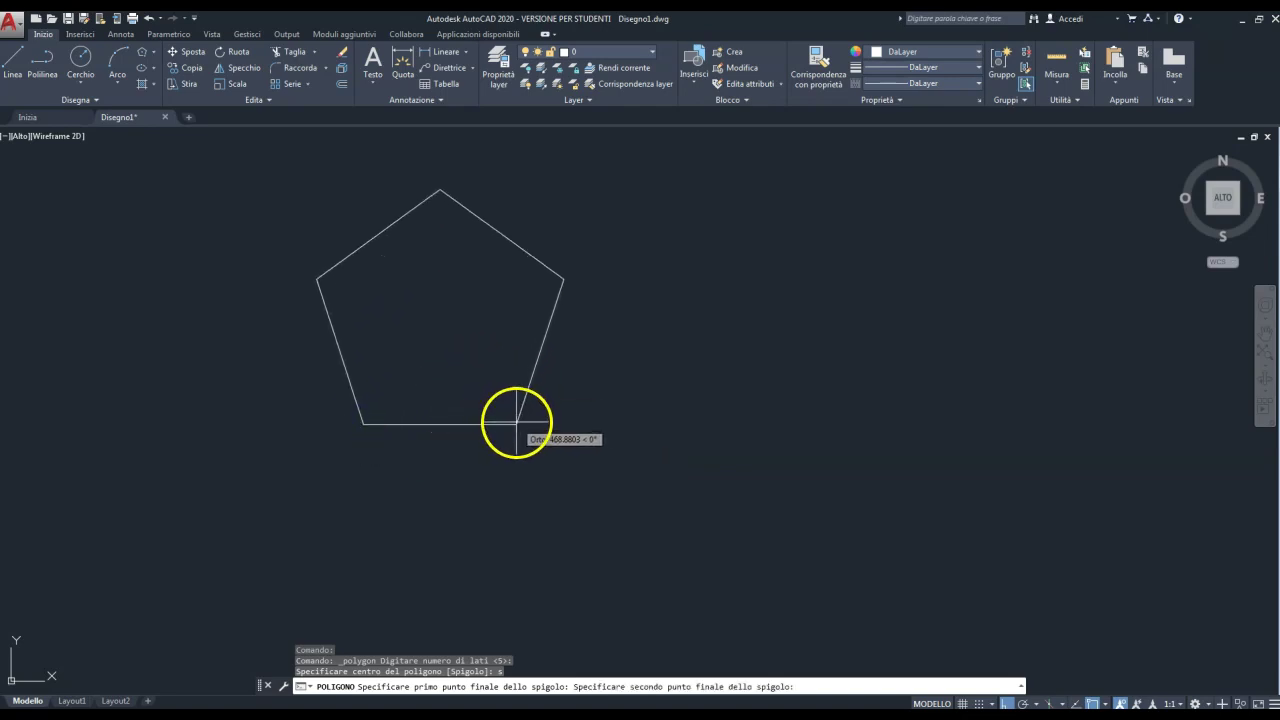
{"action": "left_click", "coordinate": [515, 418]}
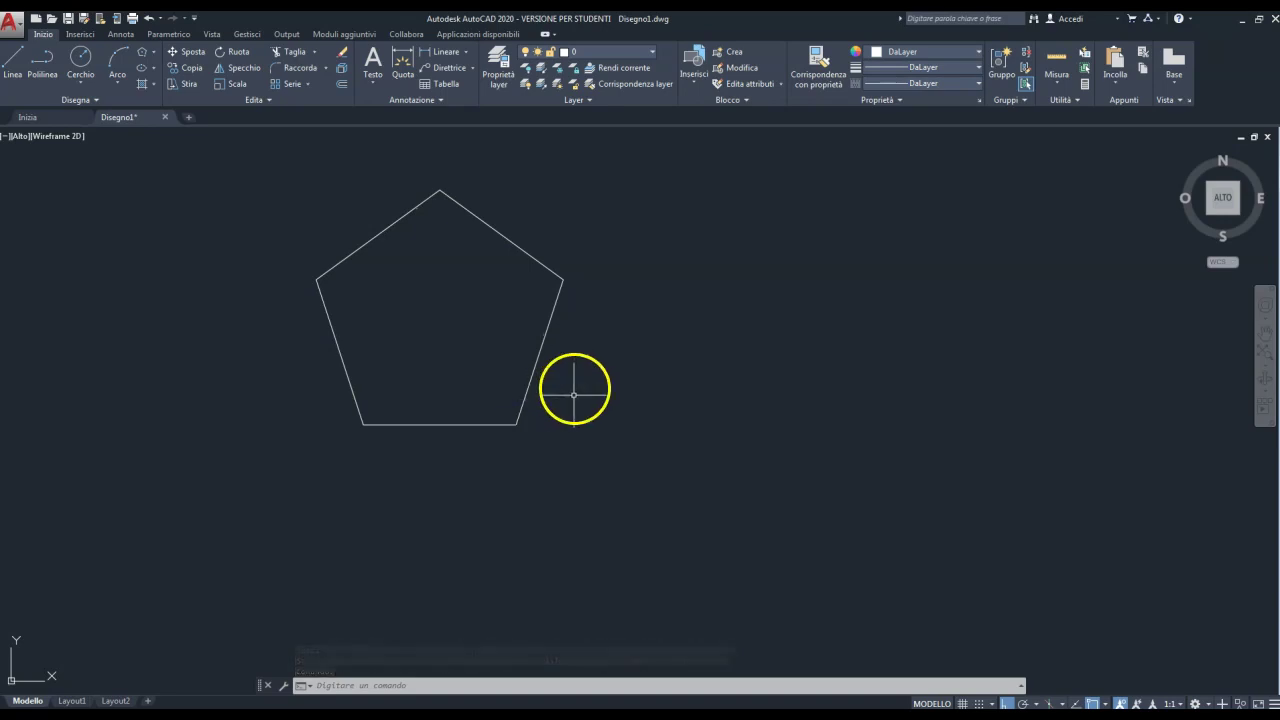
{"action": "left_click", "coordinate": [566, 380]}
{"action": "left_click", "coordinate": [491, 432]}
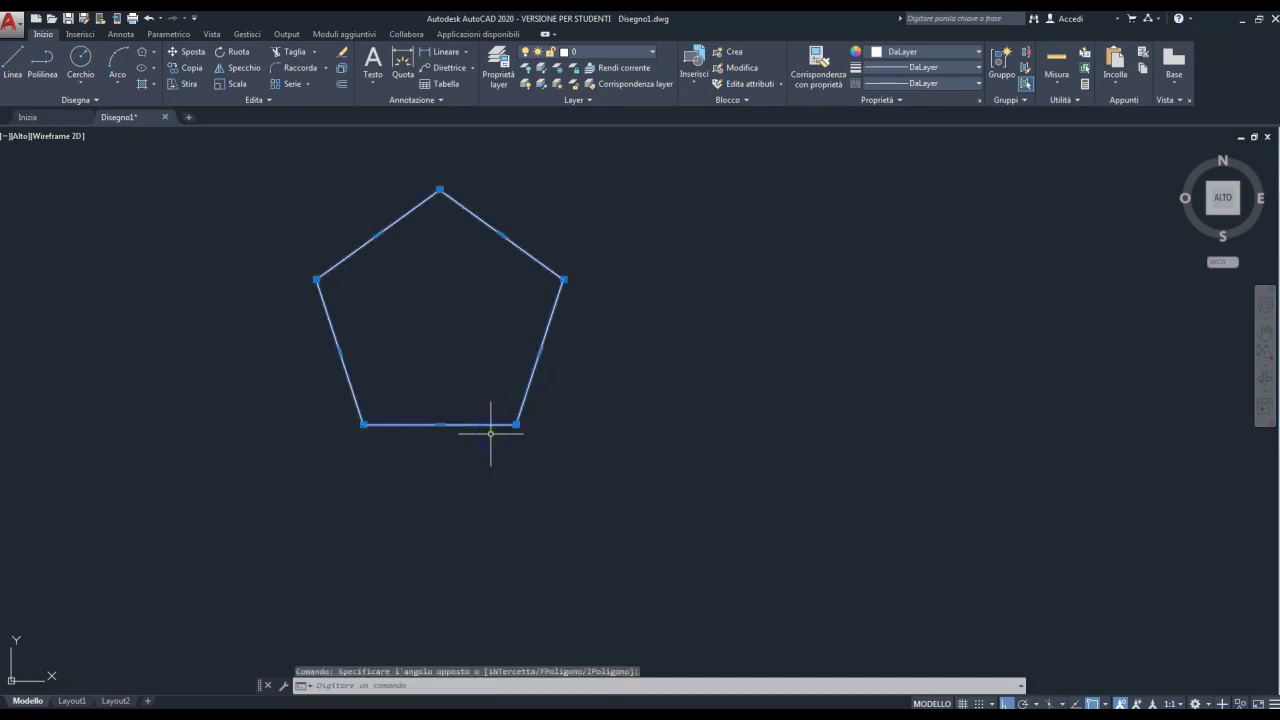
Step: Delete the edge pentagon; draw a 5-sided inscribed polygon with radius picked straight above the centre
{"action": "key", "text": "Delete"}
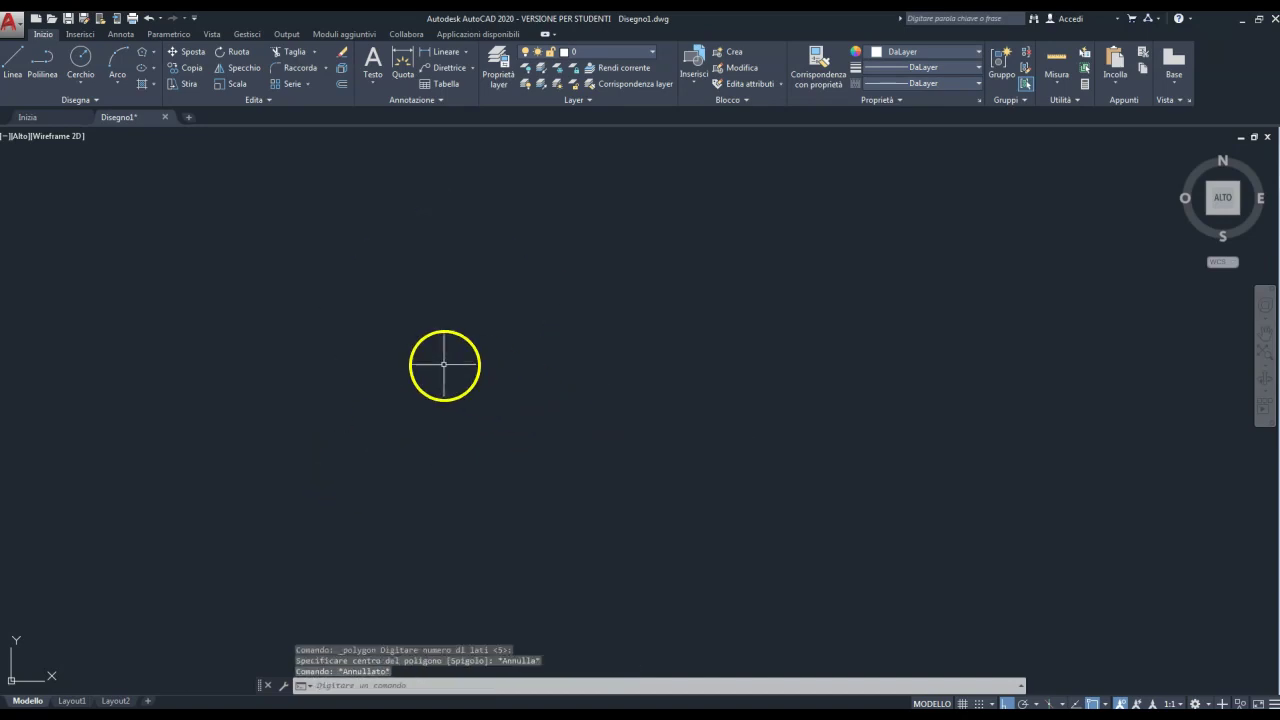
{"action": "left_click", "coordinate": [140, 53]}
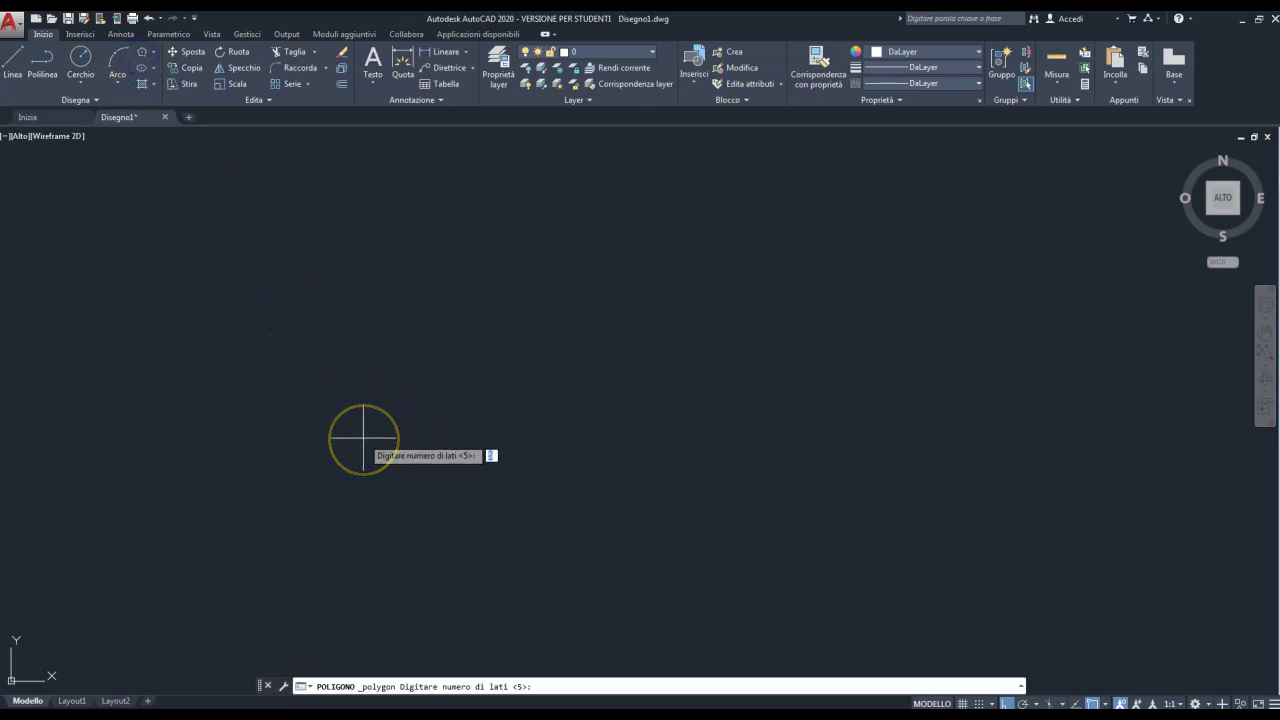
{"action": "key", "text": "Return"}
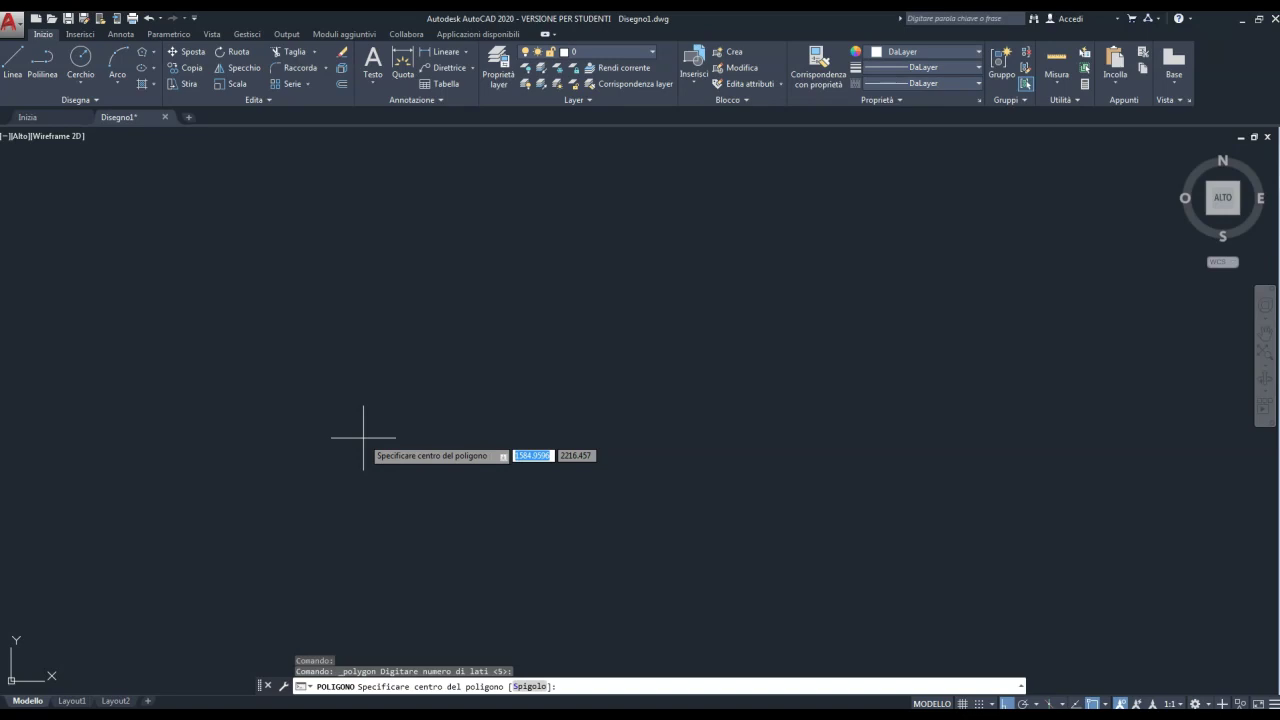
{"action": "left_click", "coordinate": [485, 363]}
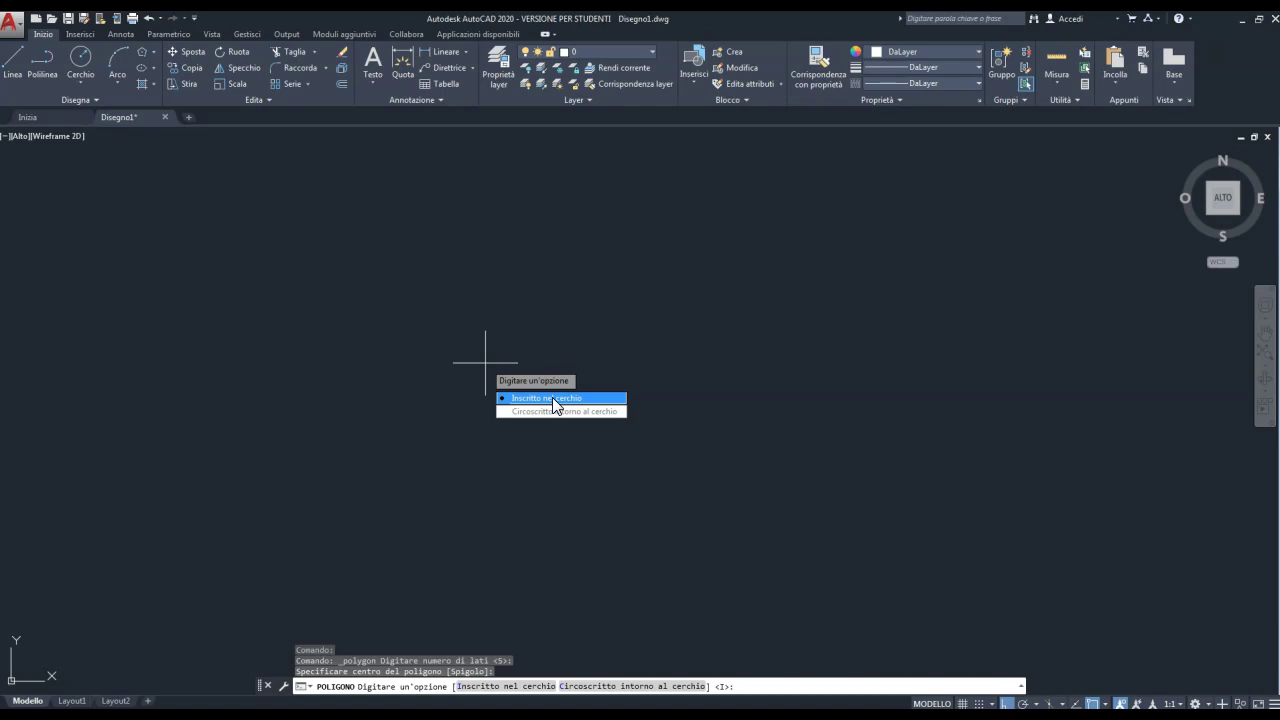
{"action": "left_click", "coordinate": [544, 413]}
{"action": "left_click", "coordinate": [534, 400]}
{"action": "left_click", "coordinate": [534, 400]}
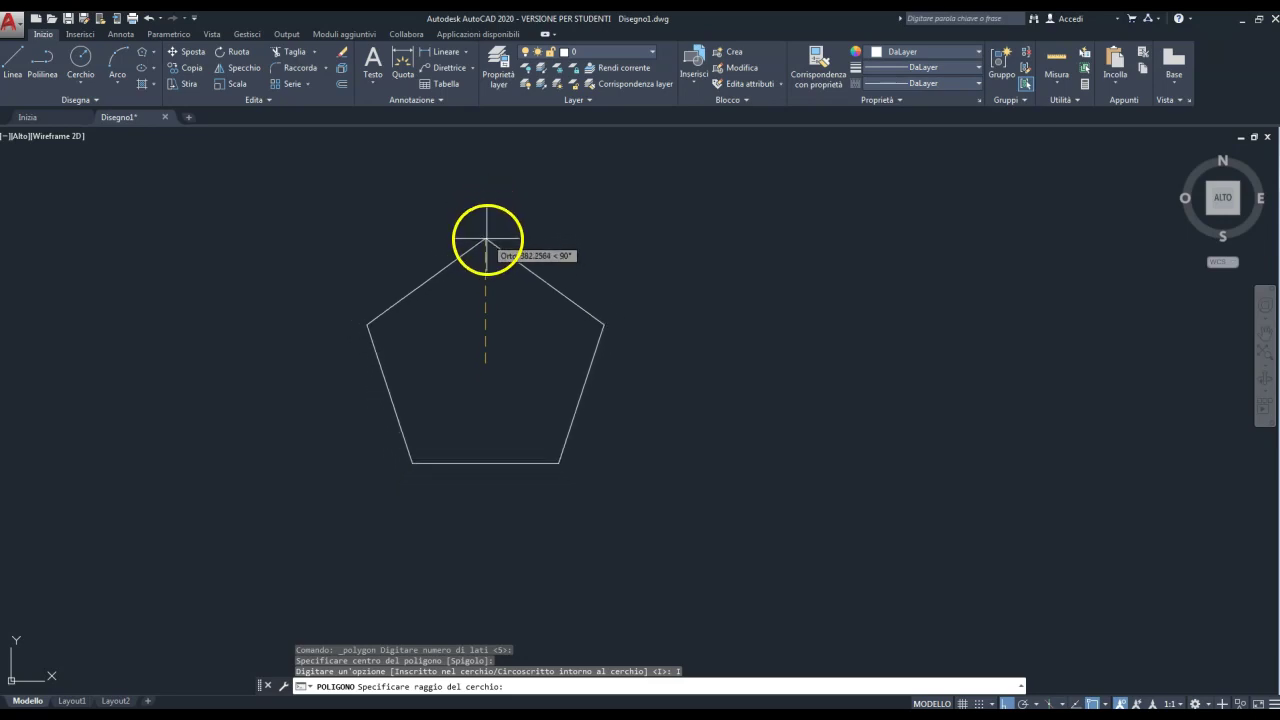
{"action": "left_click", "coordinate": [487, 237]}
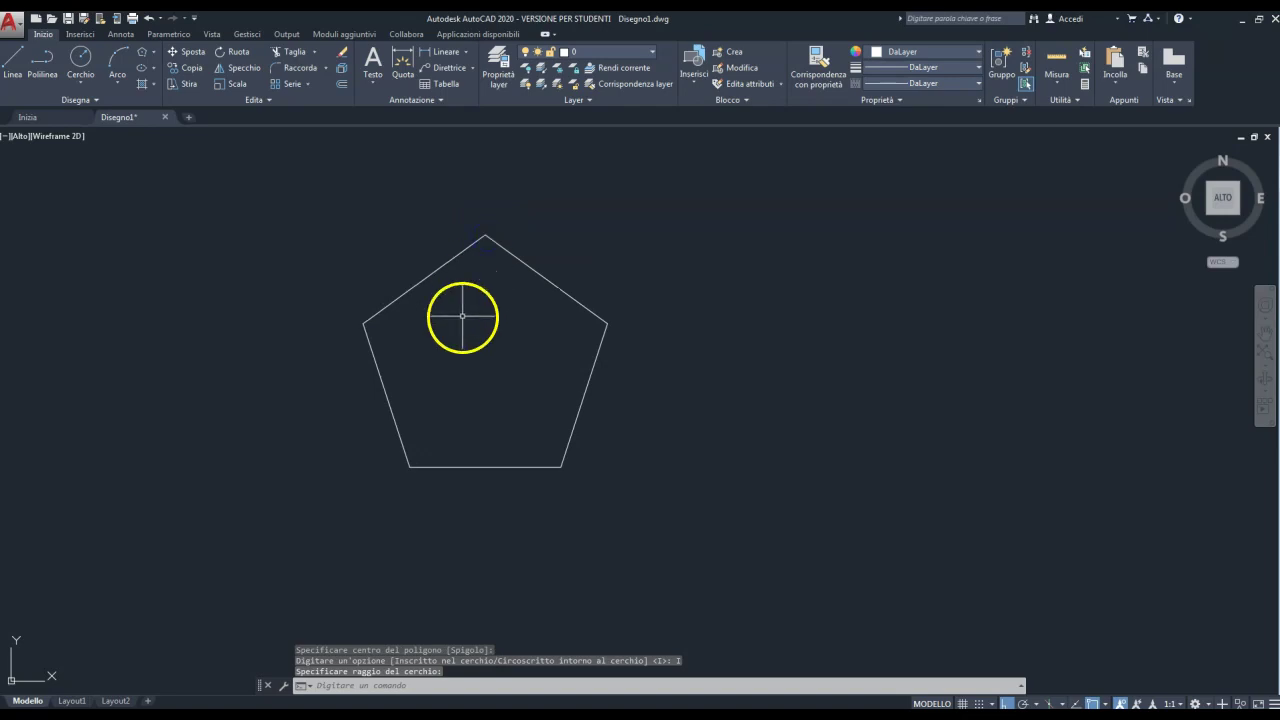
Step: Draw a circumscribed pentagon to the right of the first, then clear the canvas
{"action": "left_click", "coordinate": [141, 54]}
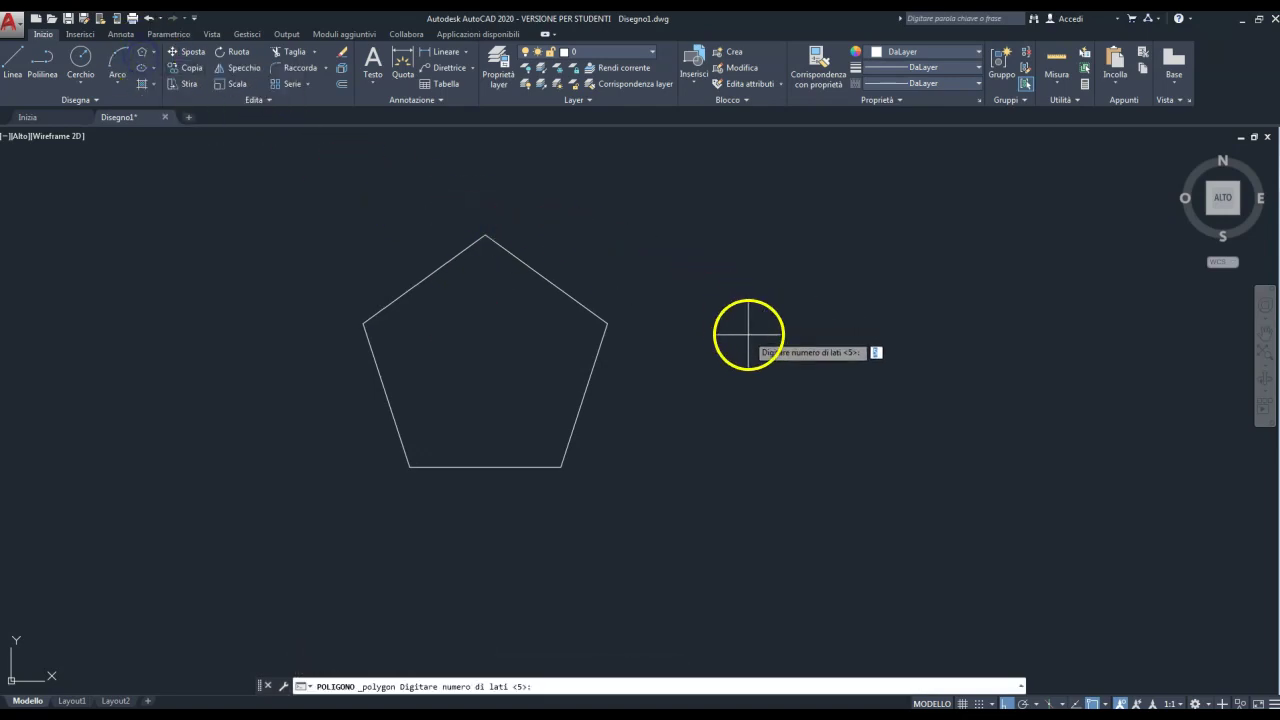
{"action": "key", "text": "Return"}
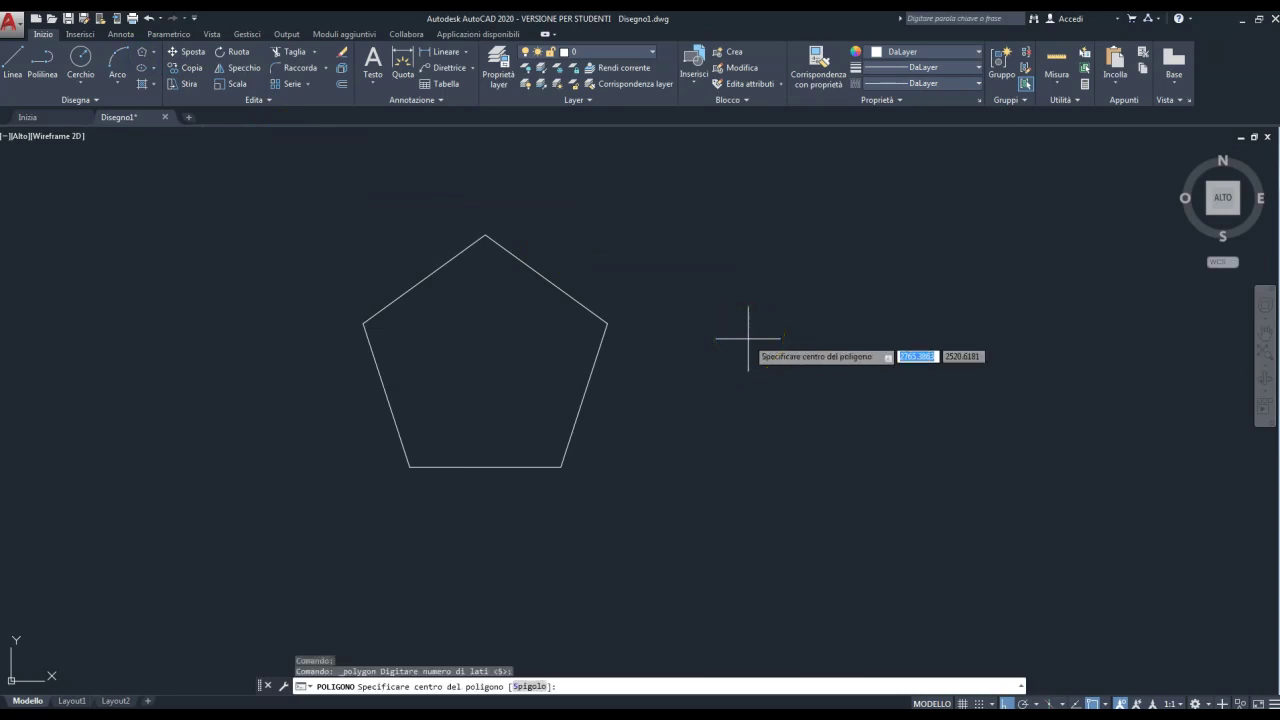
{"action": "left_click", "coordinate": [823, 366]}
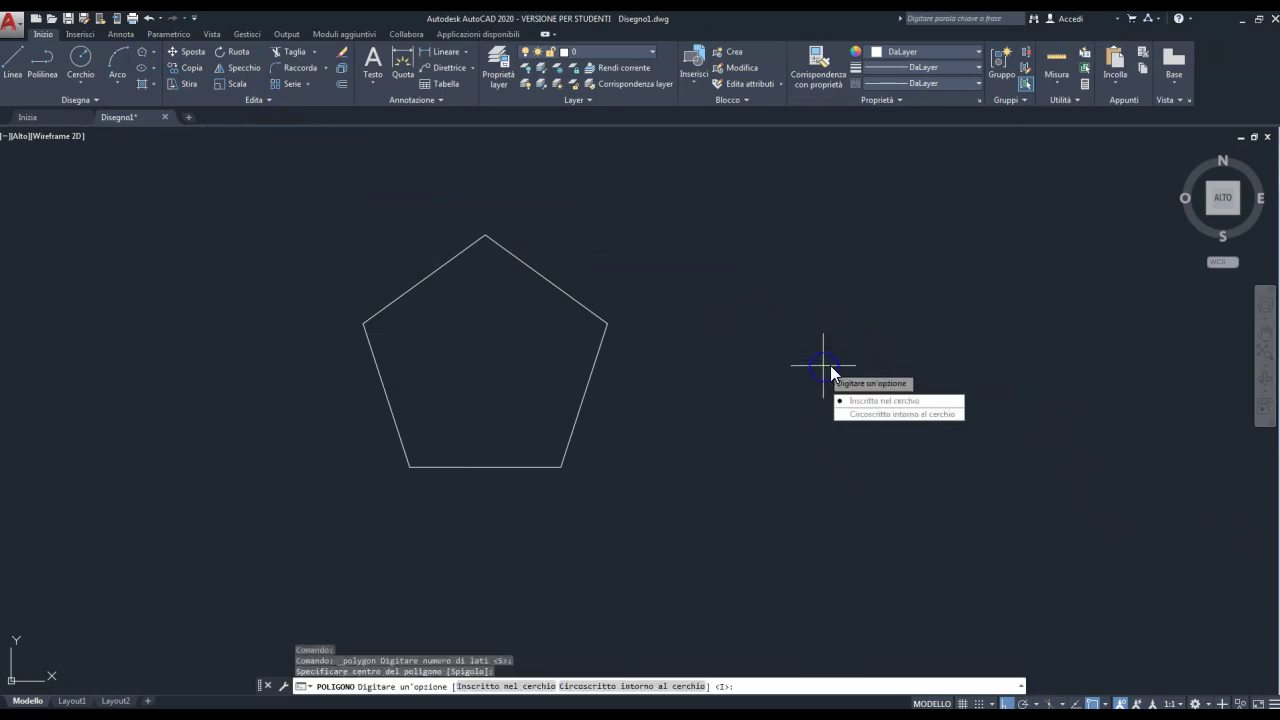
{"action": "left_click", "coordinate": [878, 412]}
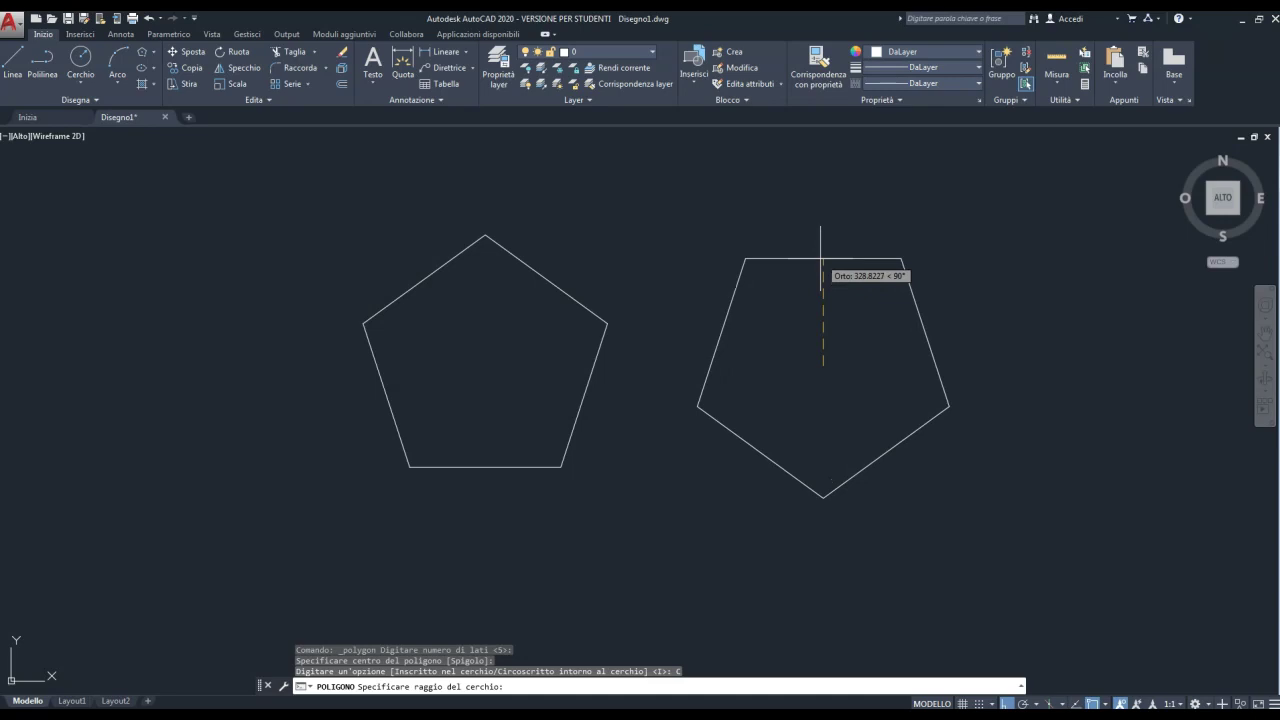
{"action": "left_click", "coordinate": [821, 258]}
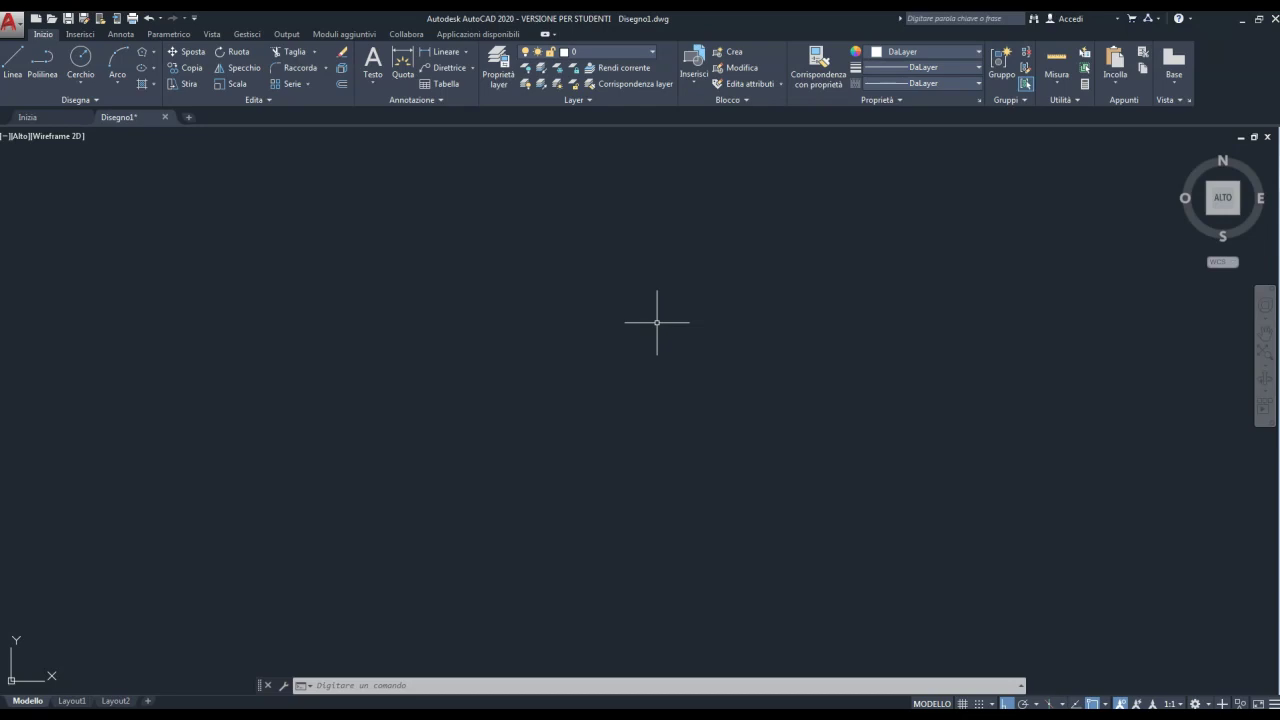
{"action": "left_click", "coordinate": [655, 328]}
{"action": "left_click", "coordinate": [648, 330]}
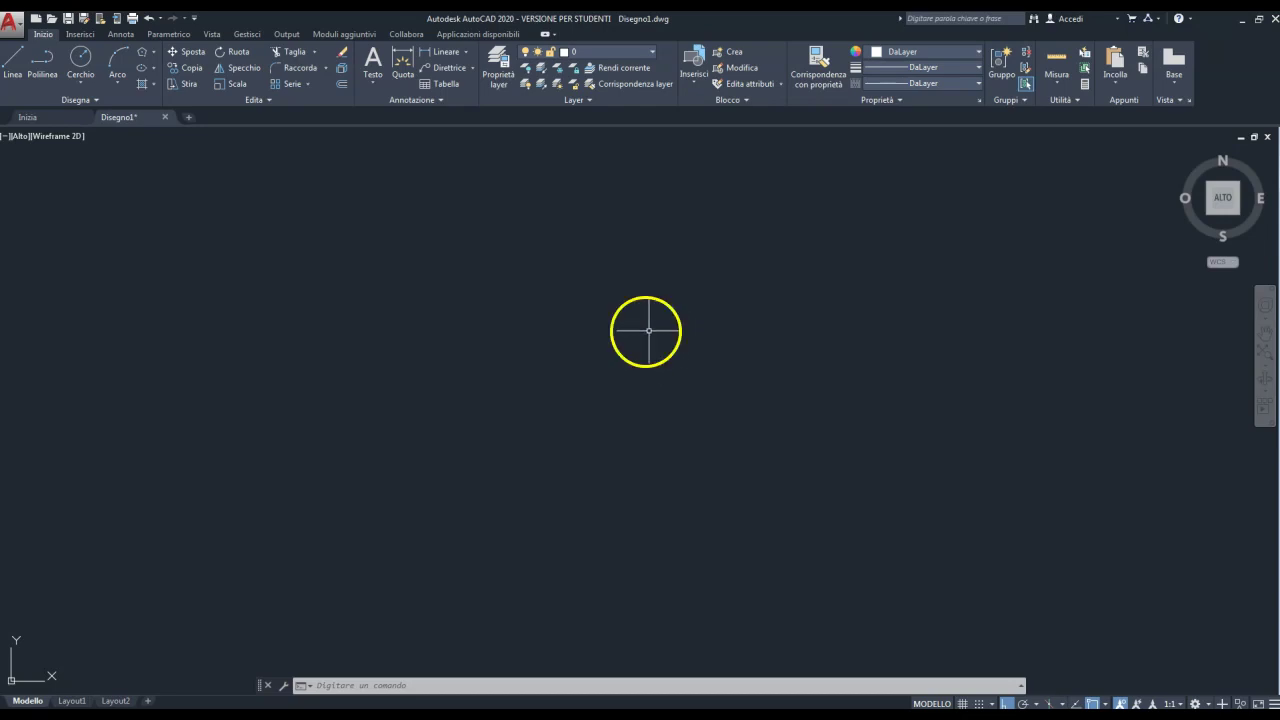